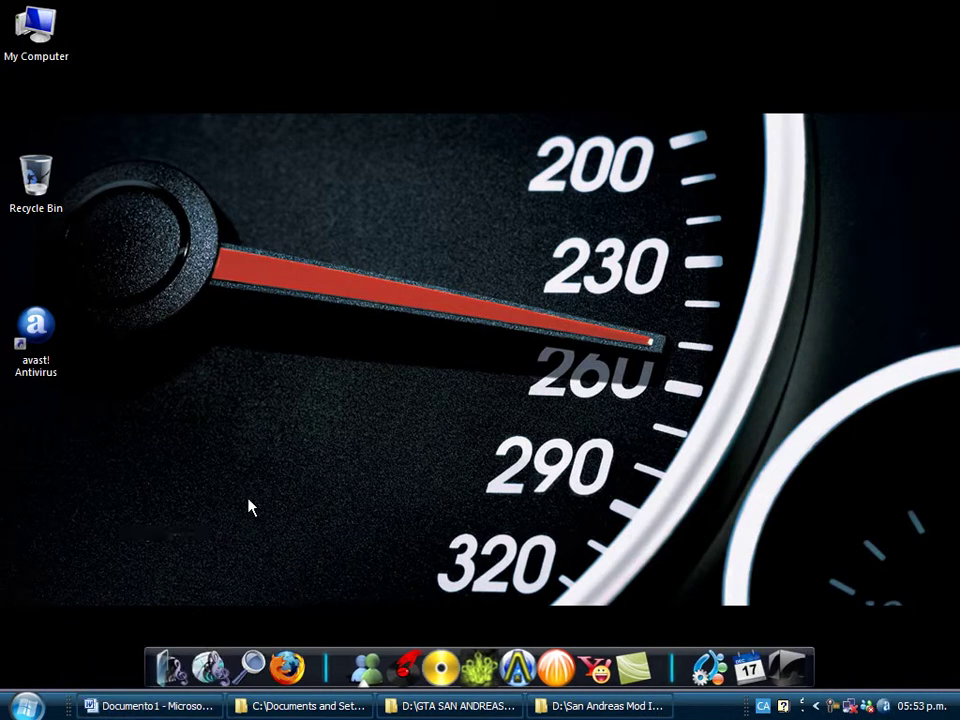
drag(150, 706, 381, 197)
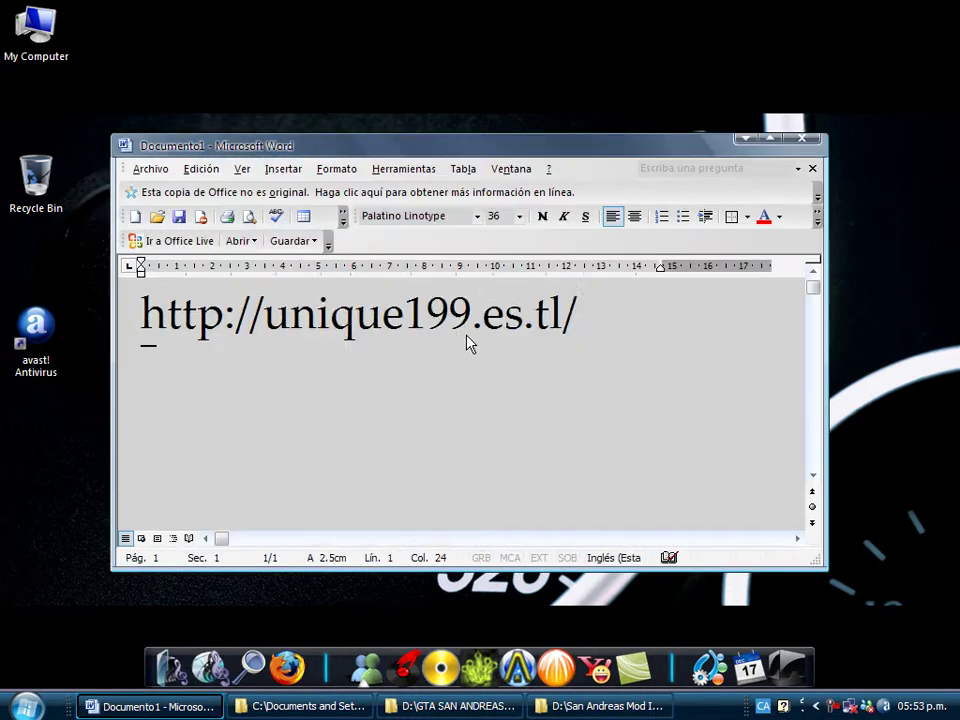
drag(617, 313, 3, 302)
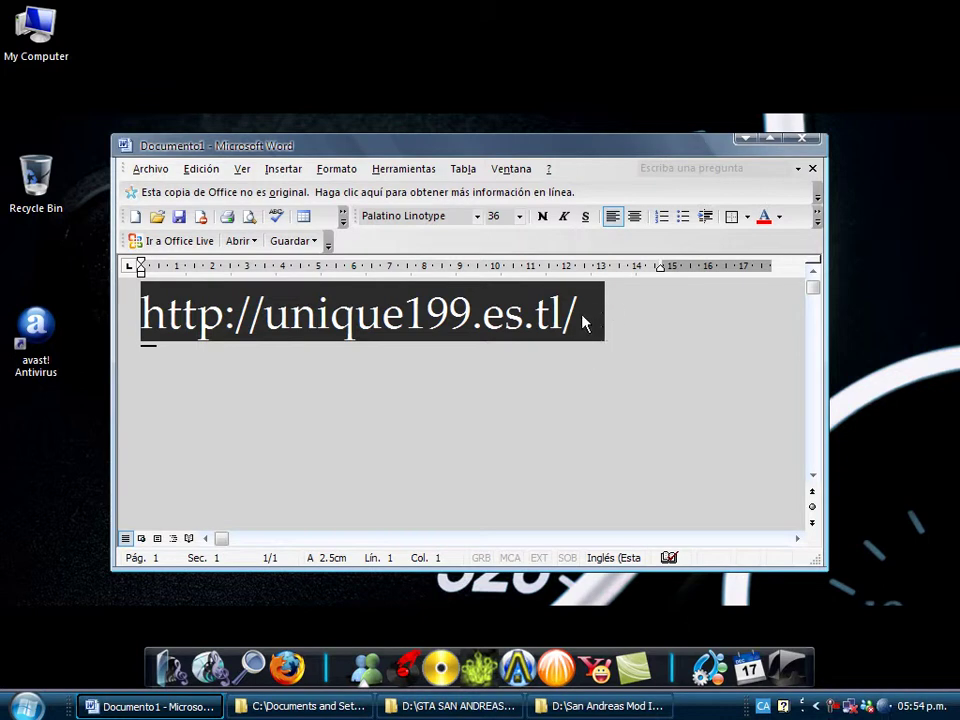
click(744, 144)
right_click(150, 707)
click(170, 702)
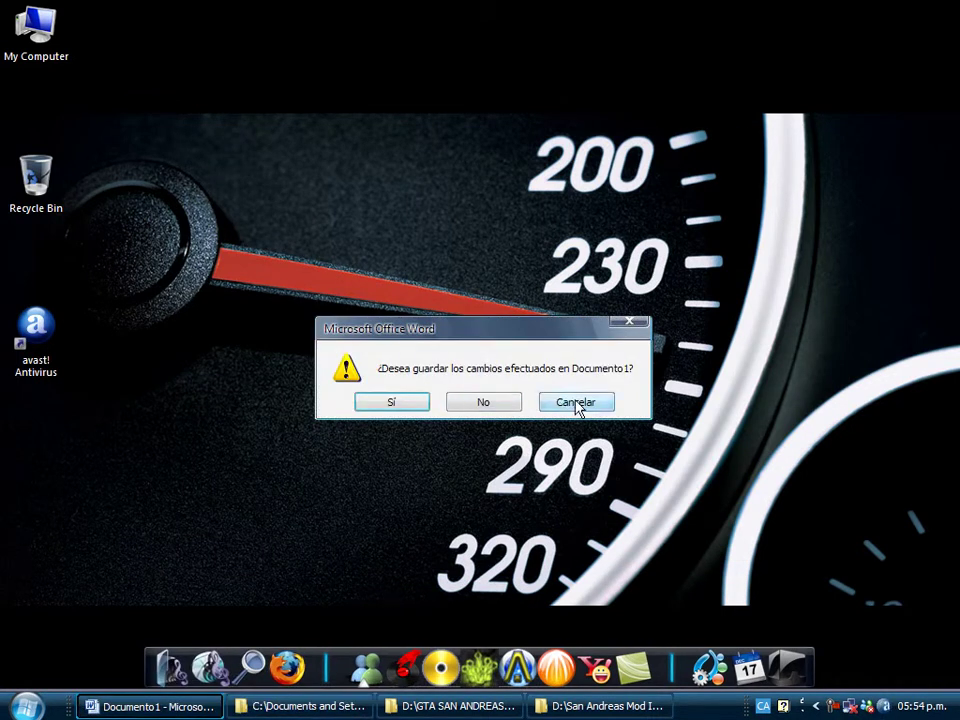
click(576, 404)
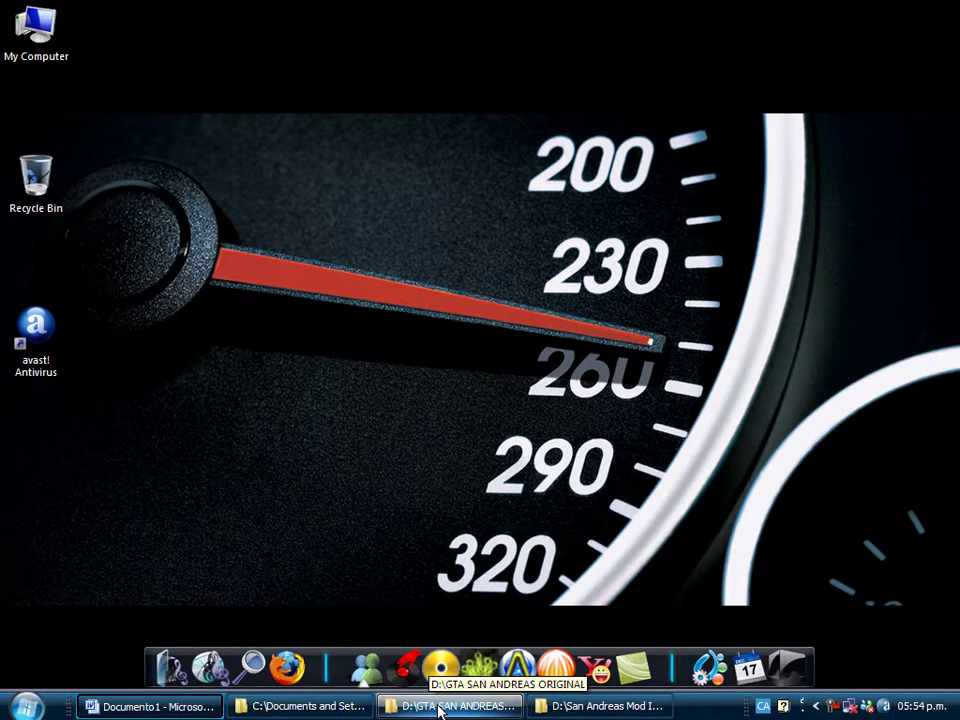
Move the five GTA San Andreas RAR parts from the WEB folder to the desktop and close the folder
click(308, 707)
drag(622, 85, 768, 69)
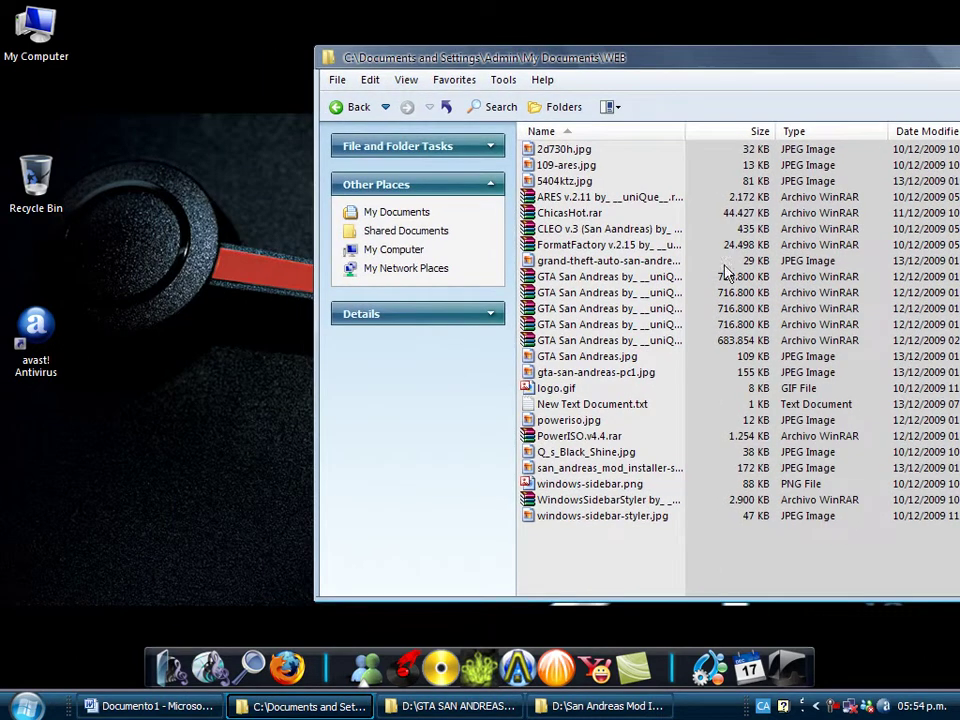
drag(700, 279, 561, 340)
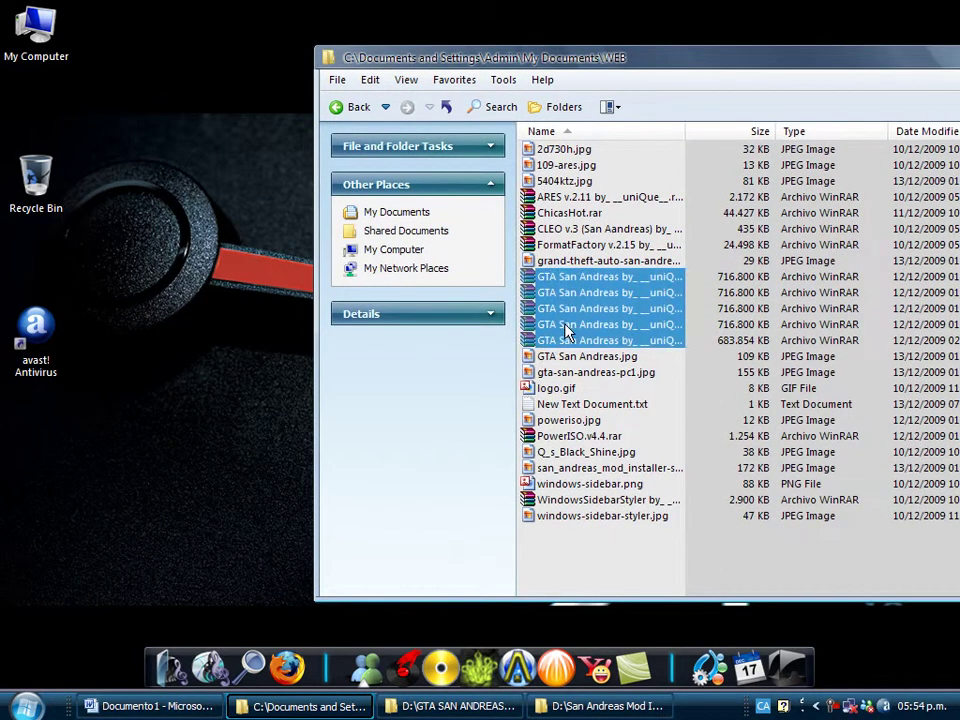
drag(265, 328, 165, 311)
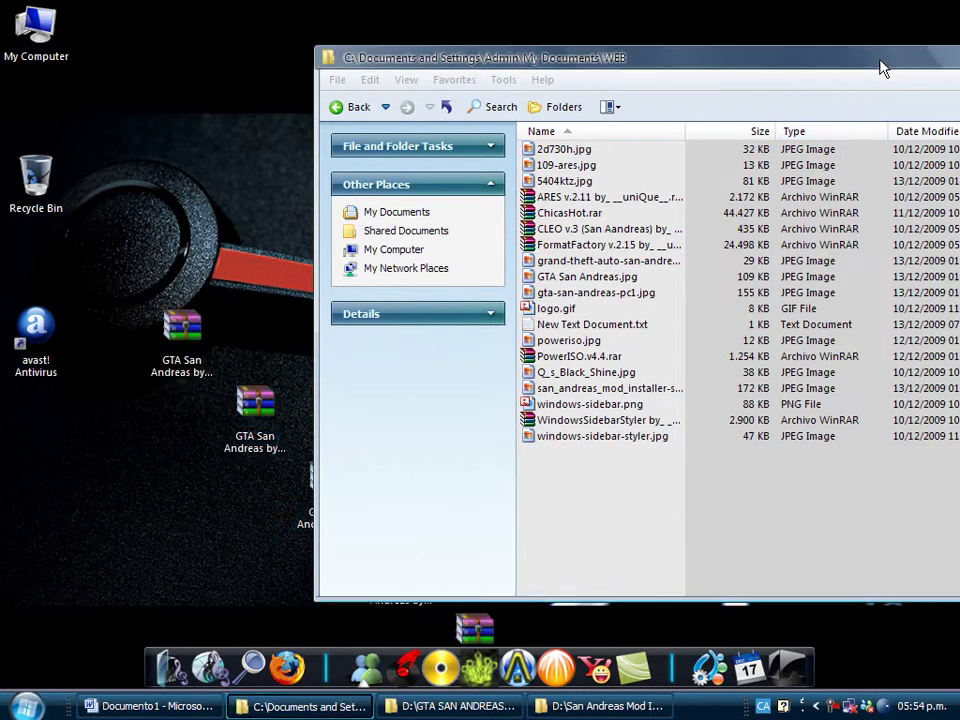
drag(883, 68, 505, 100)
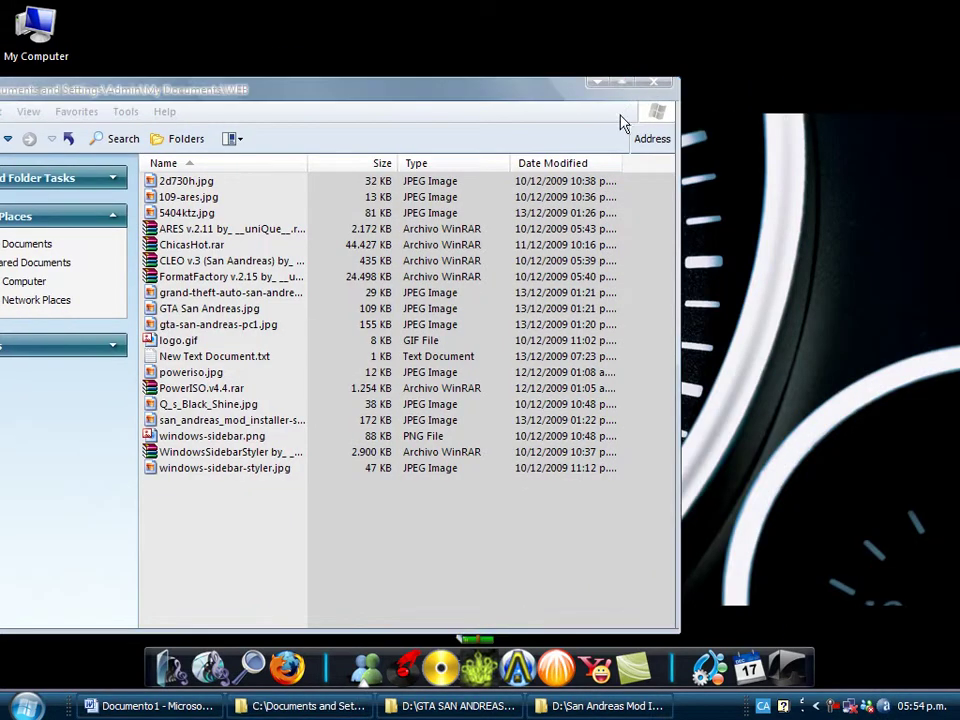
click(489, 296)
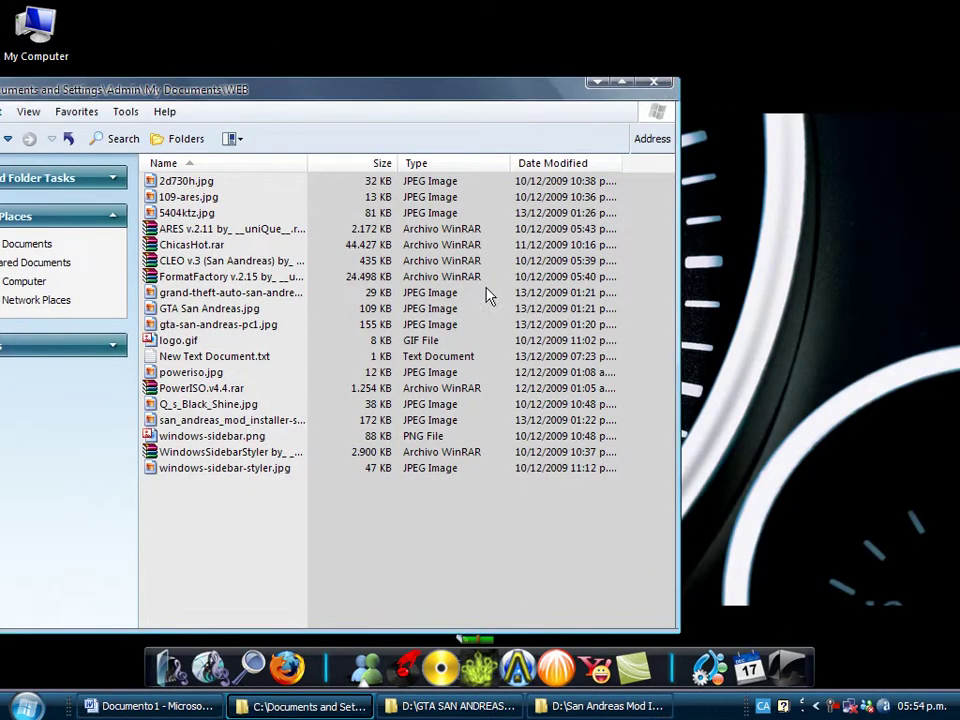
click(652, 88)
Arrange the five GTA San Andreas RAR parts in one vertical column on the desktop
drag(194, 345, 257, 140)
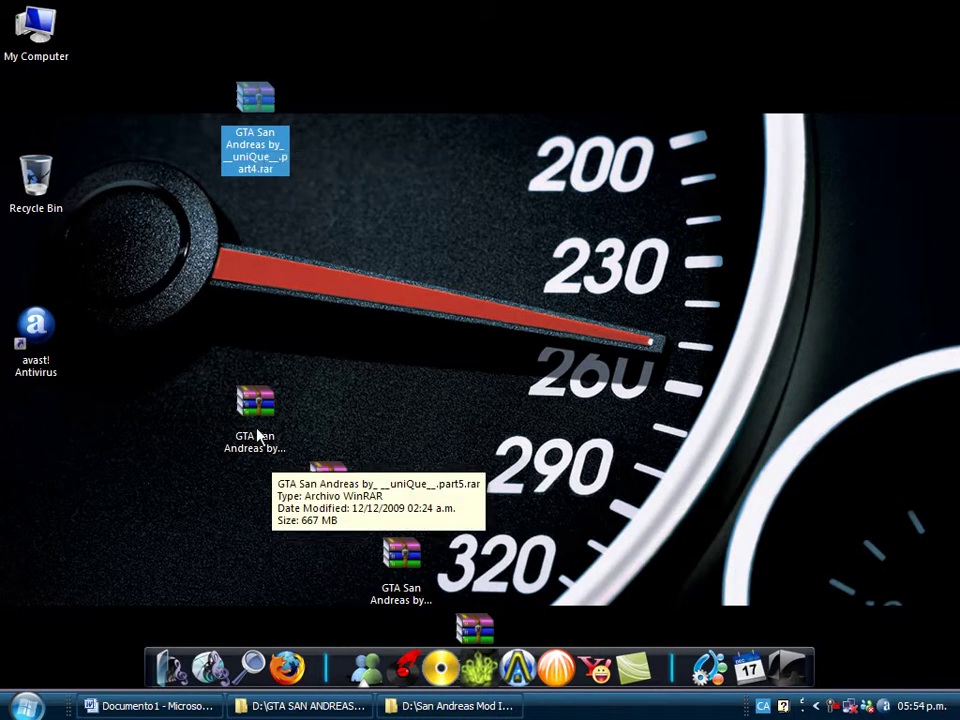
drag(257, 445, 253, 247)
drag(334, 499, 258, 345)
drag(409, 584, 262, 434)
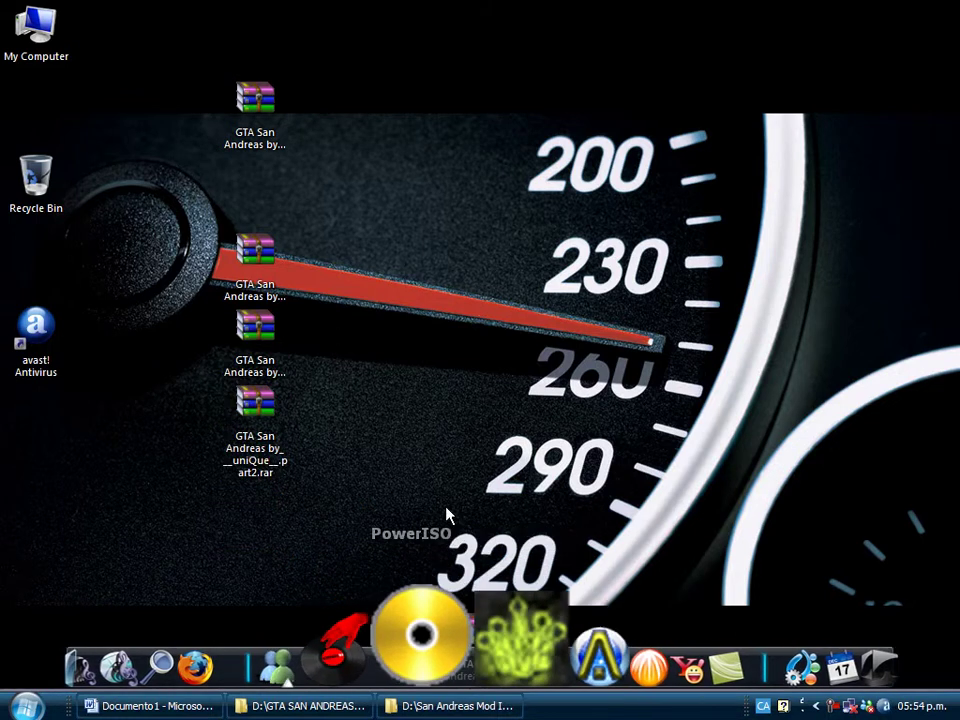
drag(478, 622, 272, 475)
drag(248, 240, 248, 165)
drag(266, 332, 266, 257)
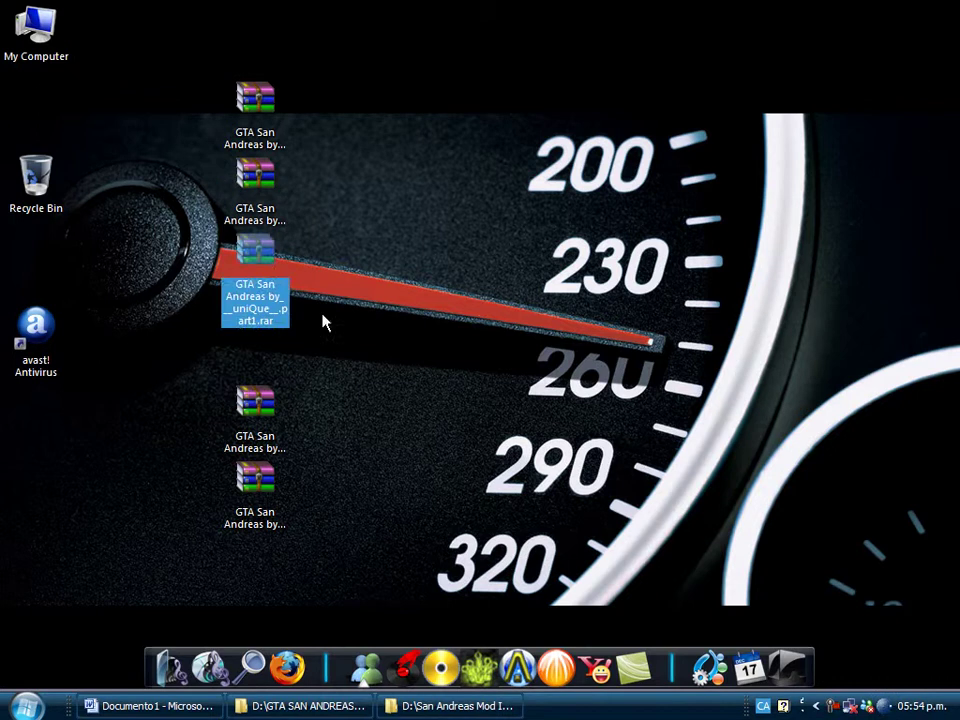
drag(266, 420, 266, 345)
drag(266, 490, 266, 414)
Create a desktop folder named gta san andreas and place it apart from the RAR files
right_click(368, 396)
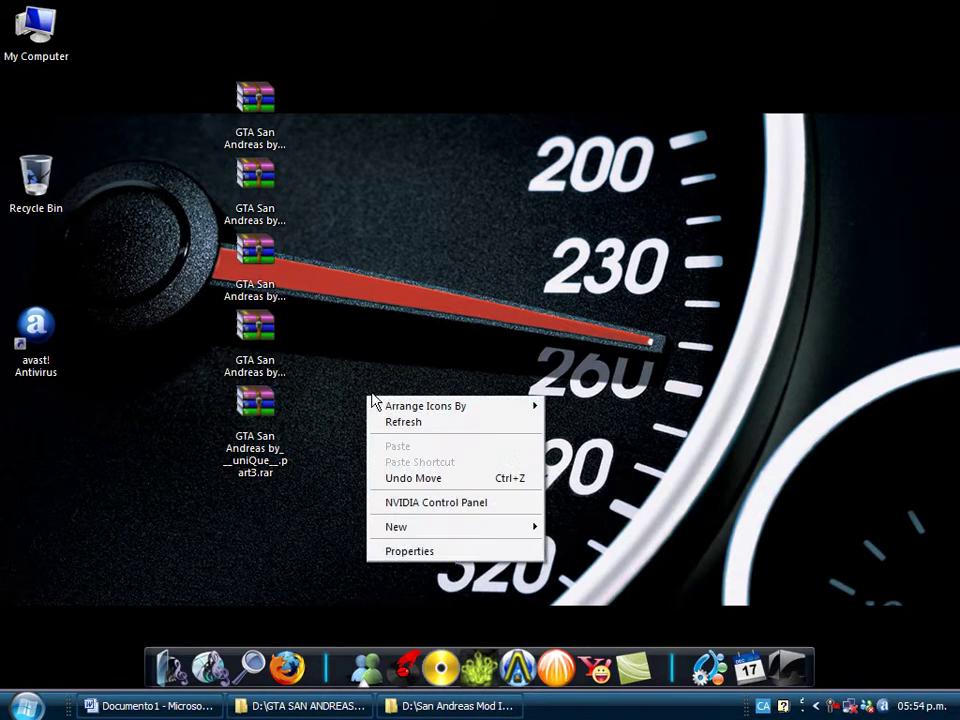
mouse_move(493, 530)
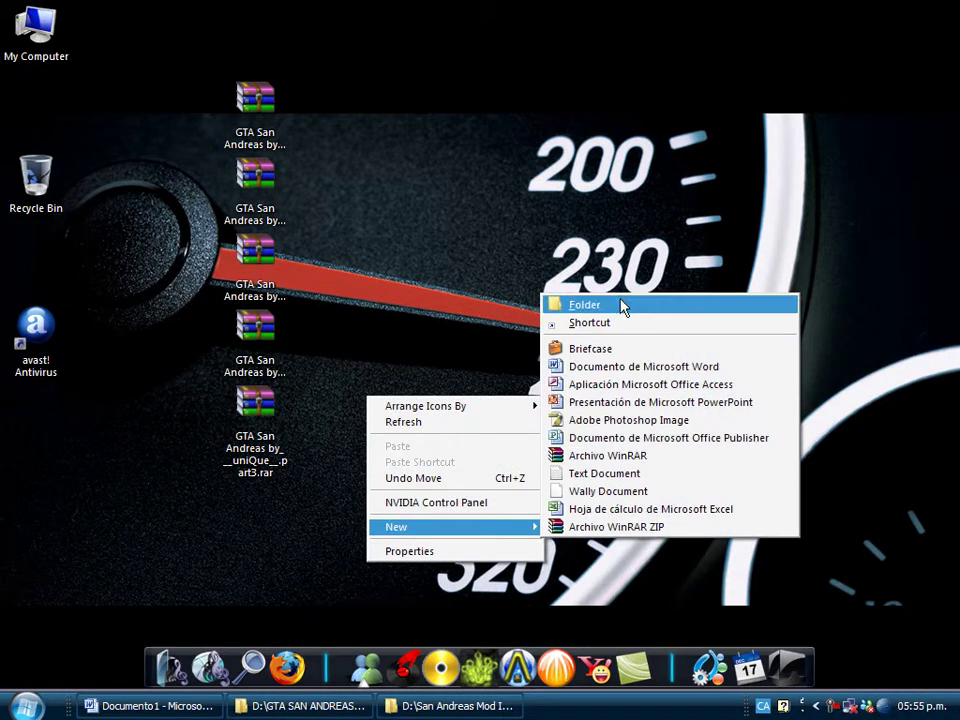
click(621, 305)
text(gta)
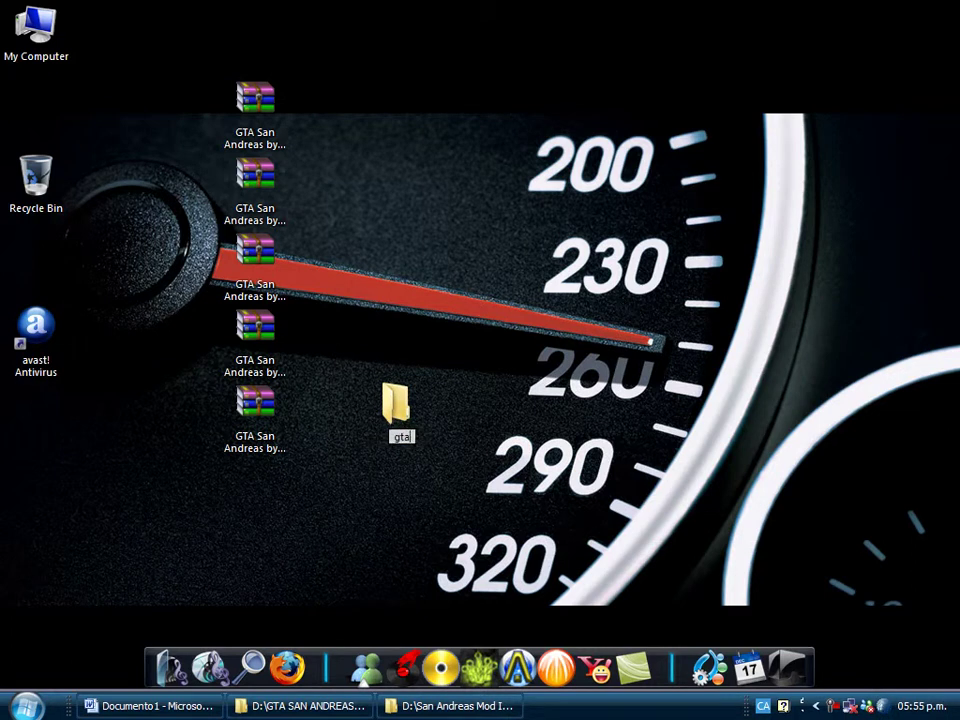
text( san )
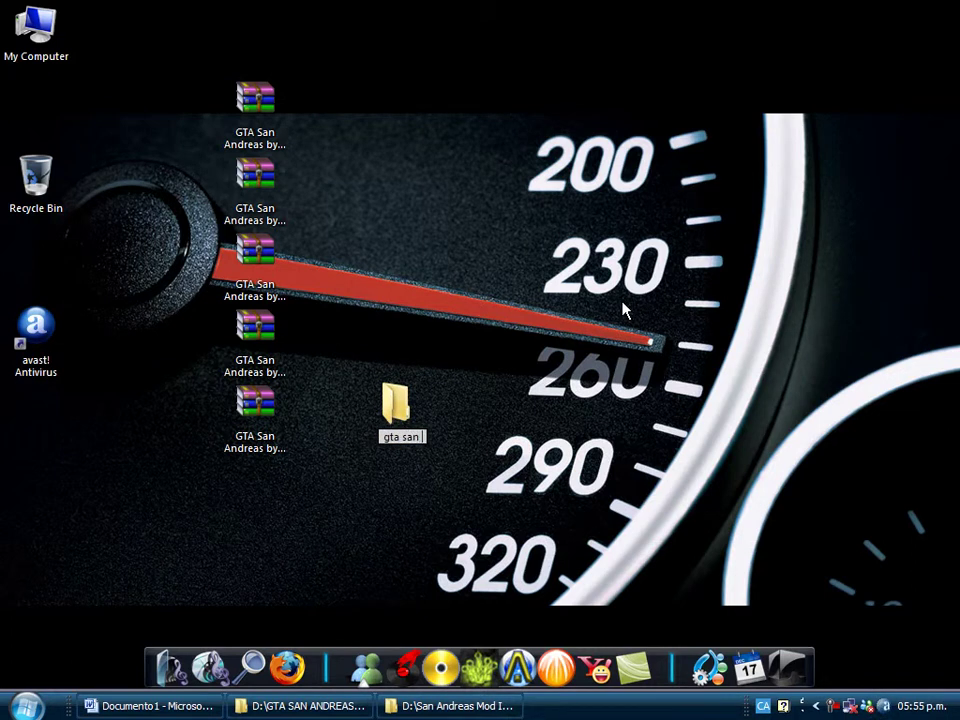
text(andreas)
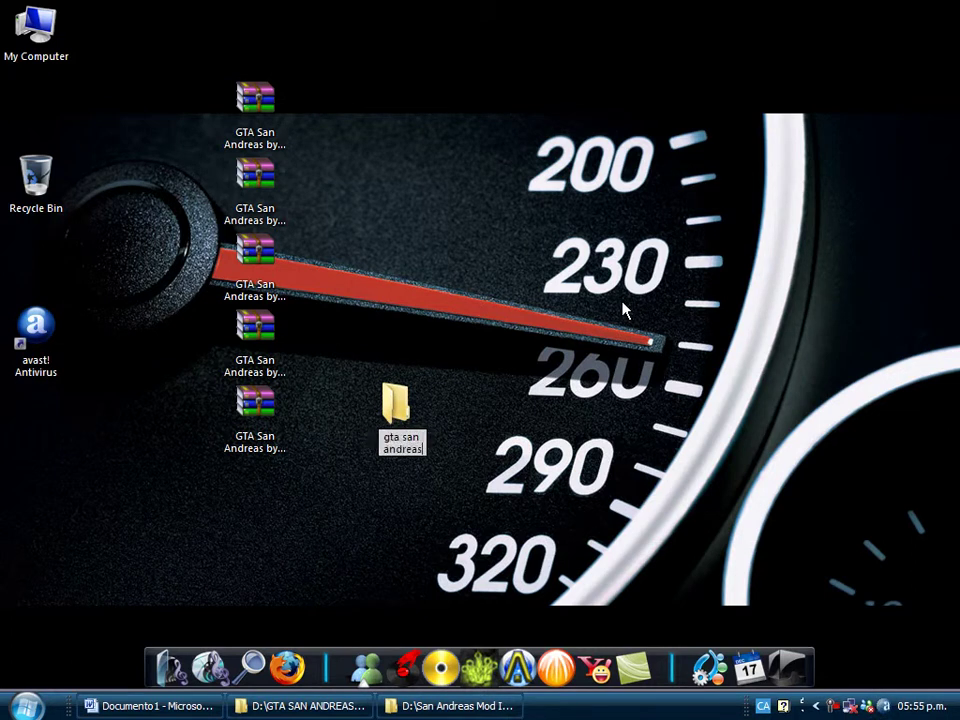
key(Return)
drag(408, 406, 335, 183)
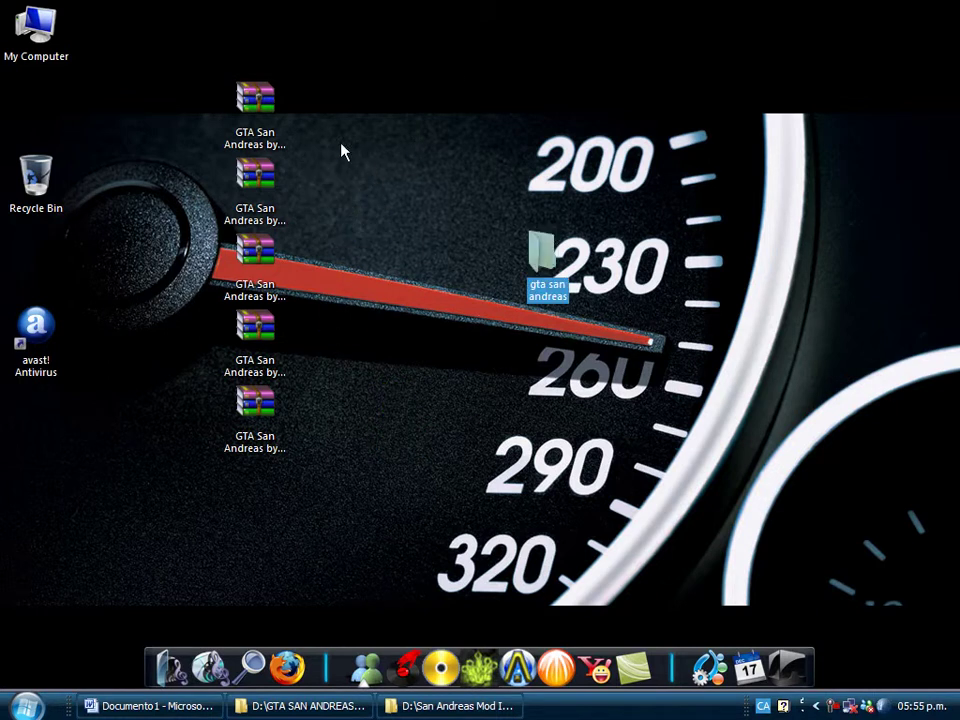
Try to extract all five GTA San Andreas RAR parts into the desktop folder gta san andreas
drag(354, 77, 199, 600)
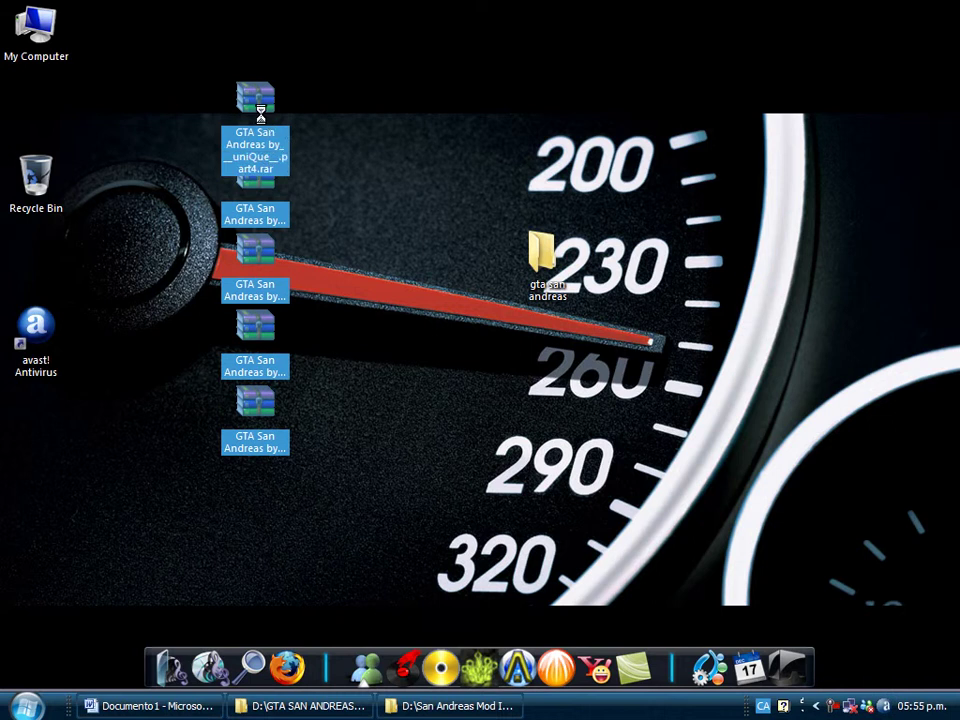
right_click(263, 118)
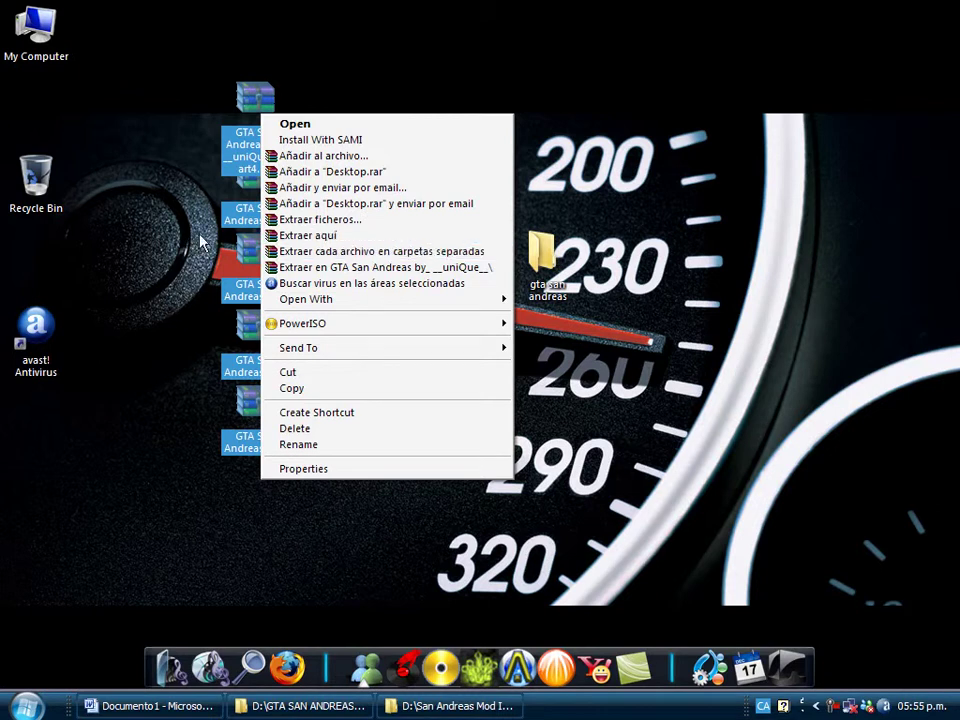
click(397, 223)
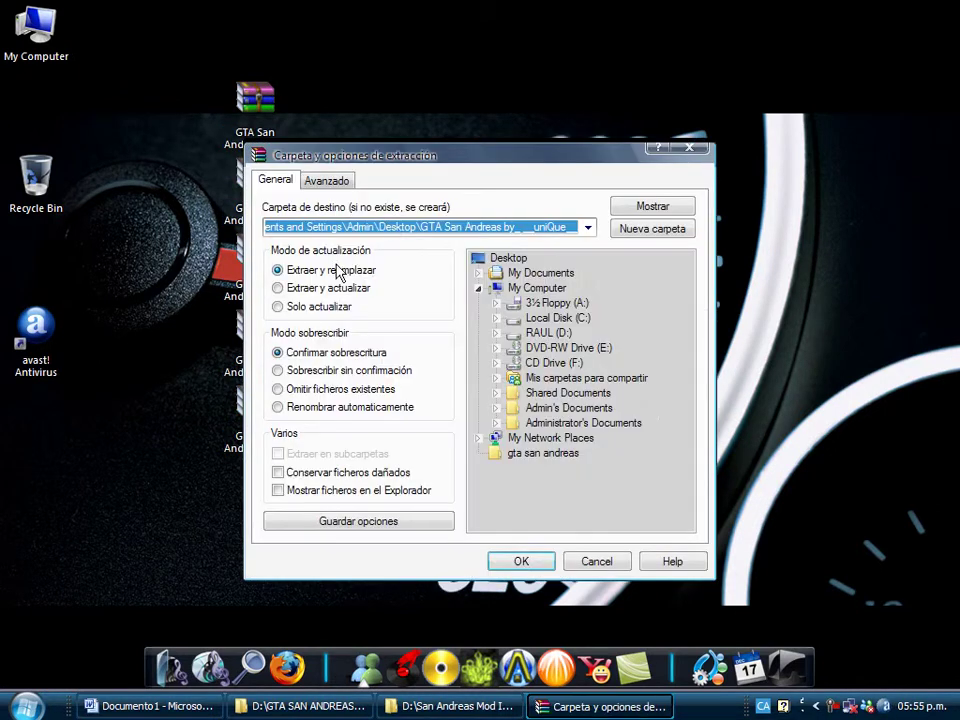
click(505, 259)
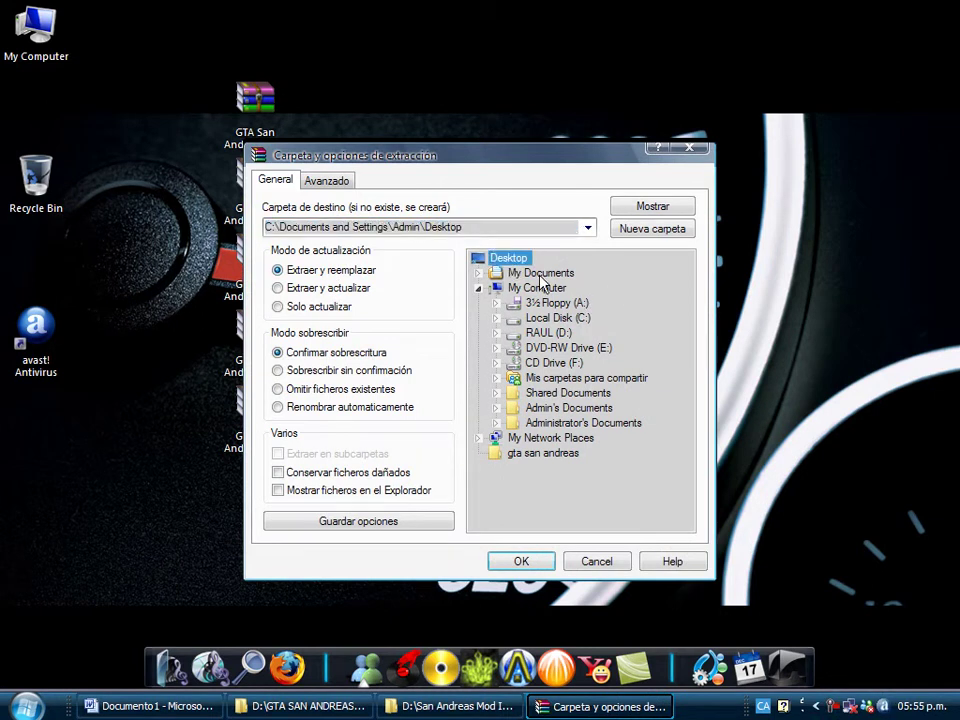
double_click(503, 262)
double_click(503, 261)
click(481, 288)
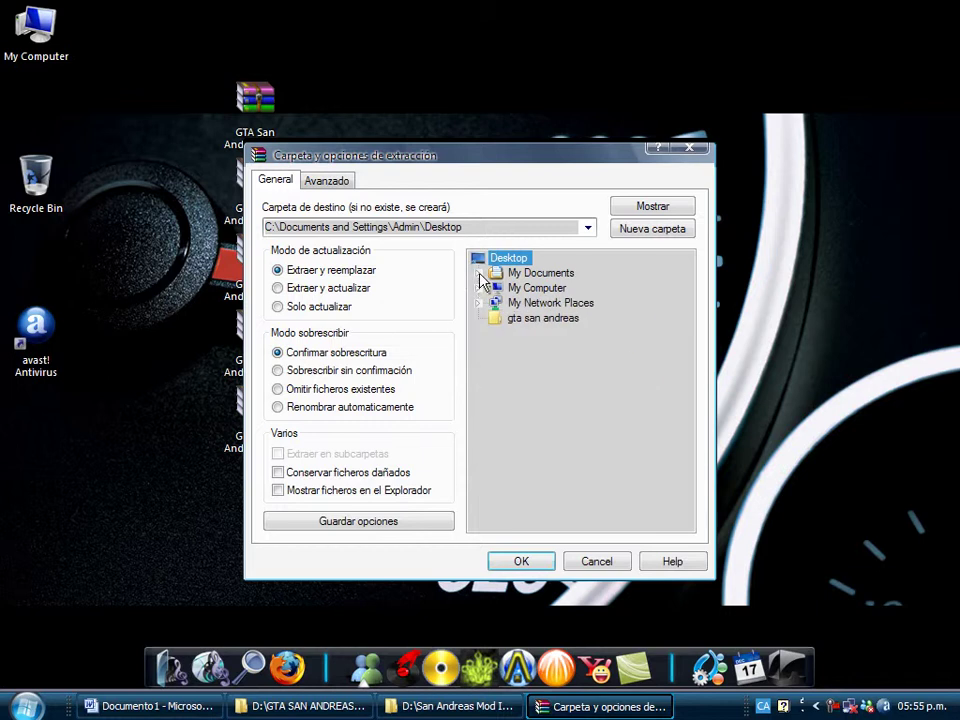
click(540, 319)
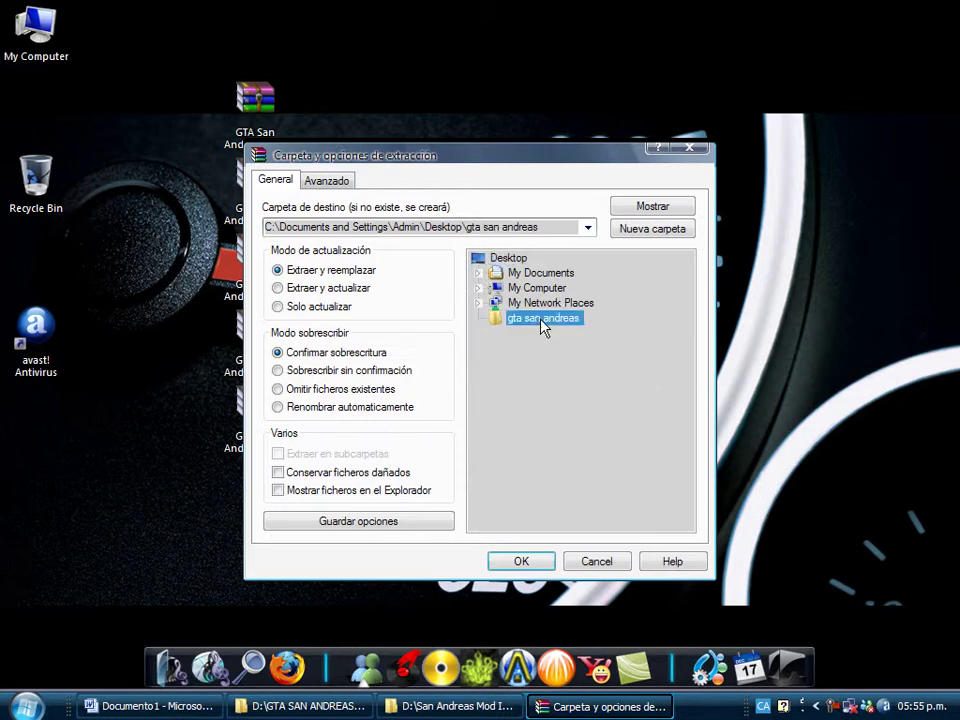
click(600, 562)
right_click(407, 333)
click(430, 356)
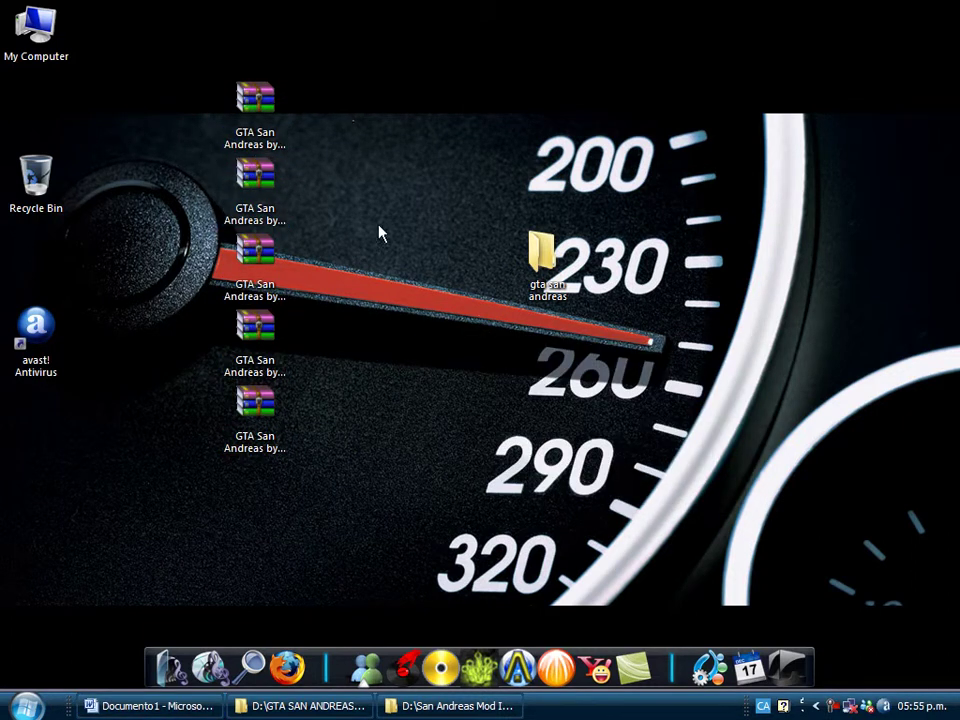
Examine the game files in the GTA san andreas folder inside D:\GTA SAN ANDREAS ORIGINAL and minimise the window
click(428, 708)
click(428, 708)
click(310, 708)
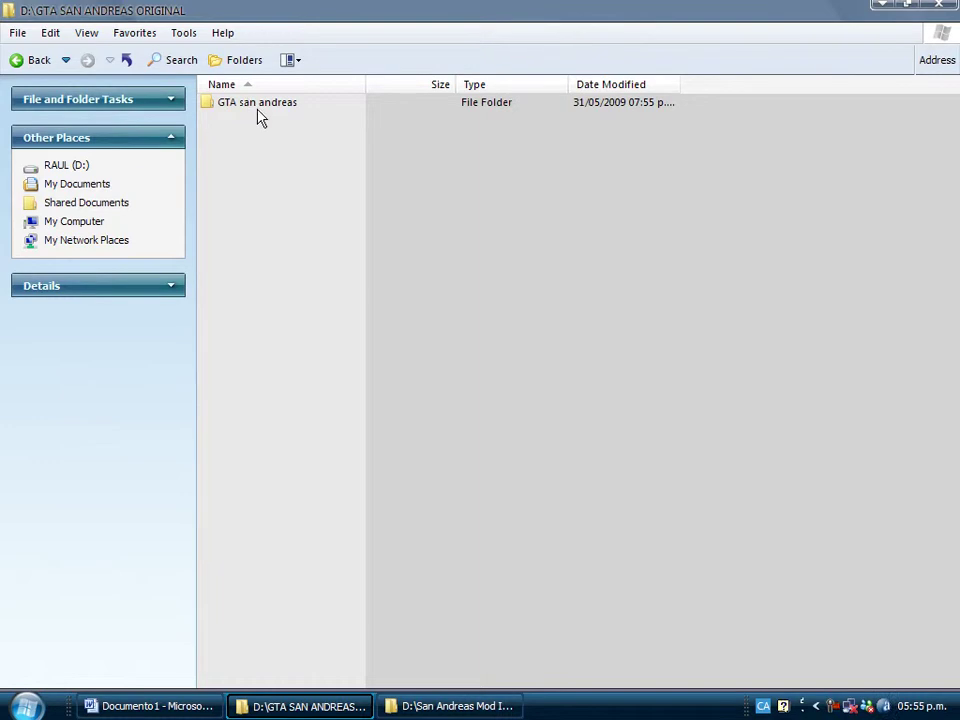
mouse_move(271, 116)
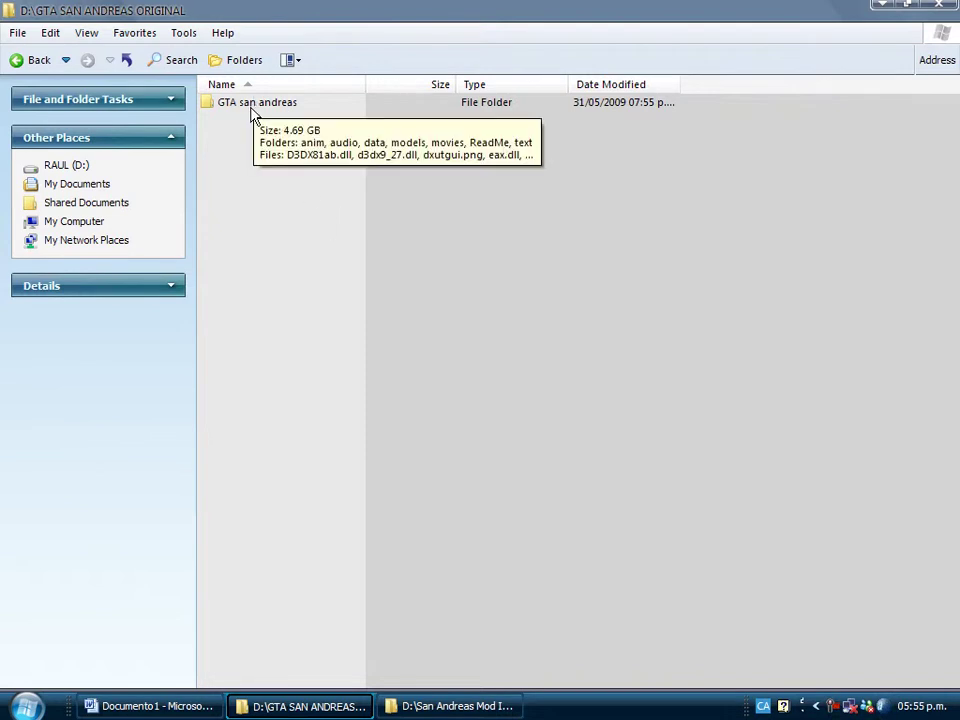
double_click(234, 102)
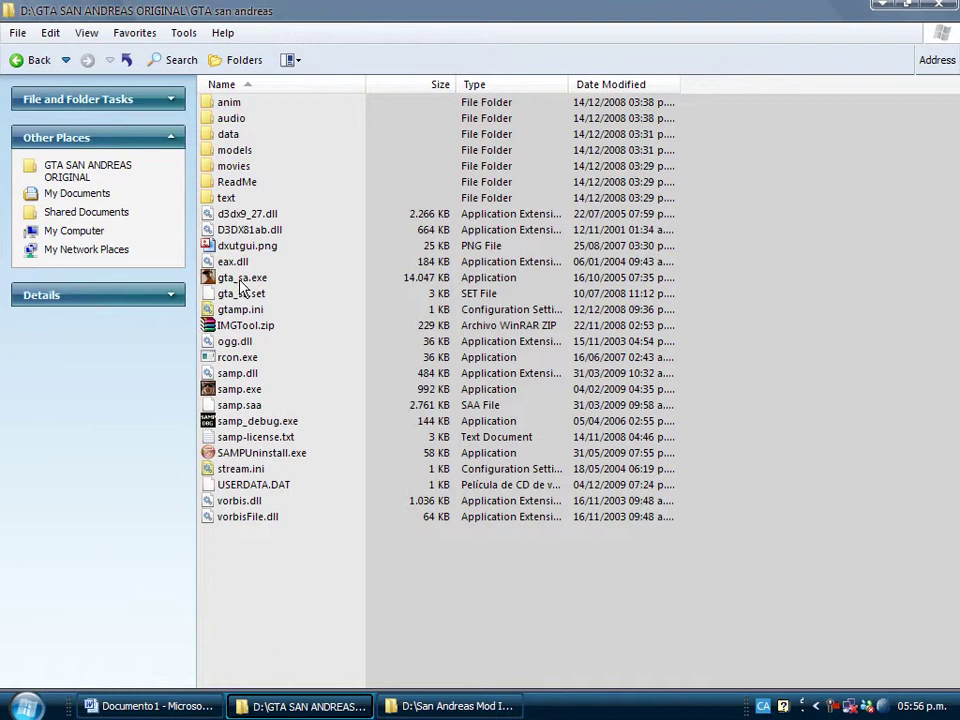
drag(323, 105, 493, 498)
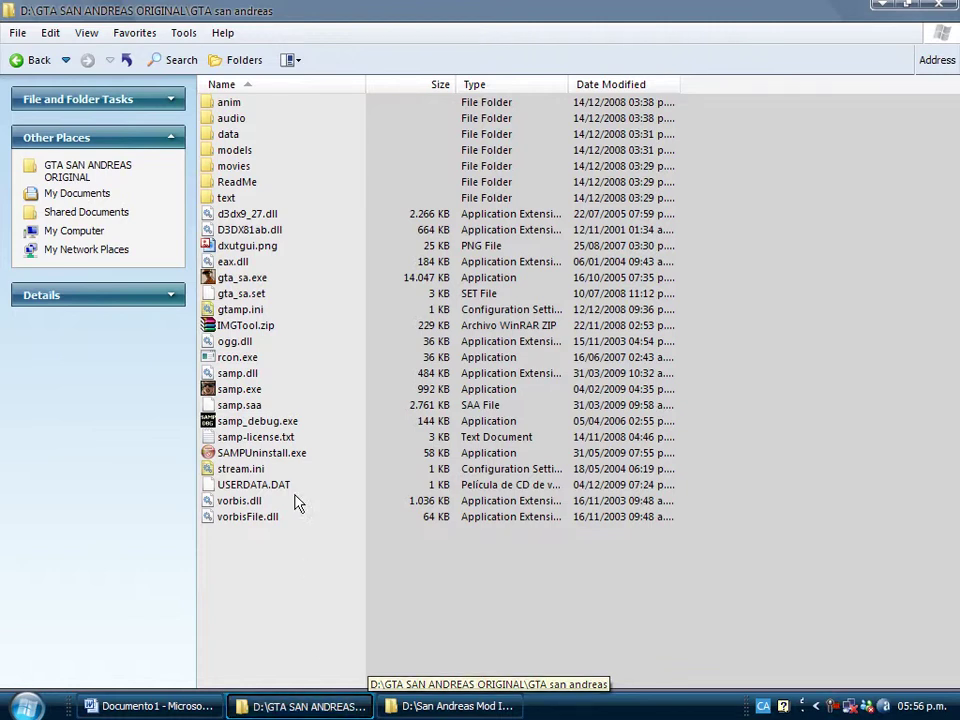
click(300, 706)
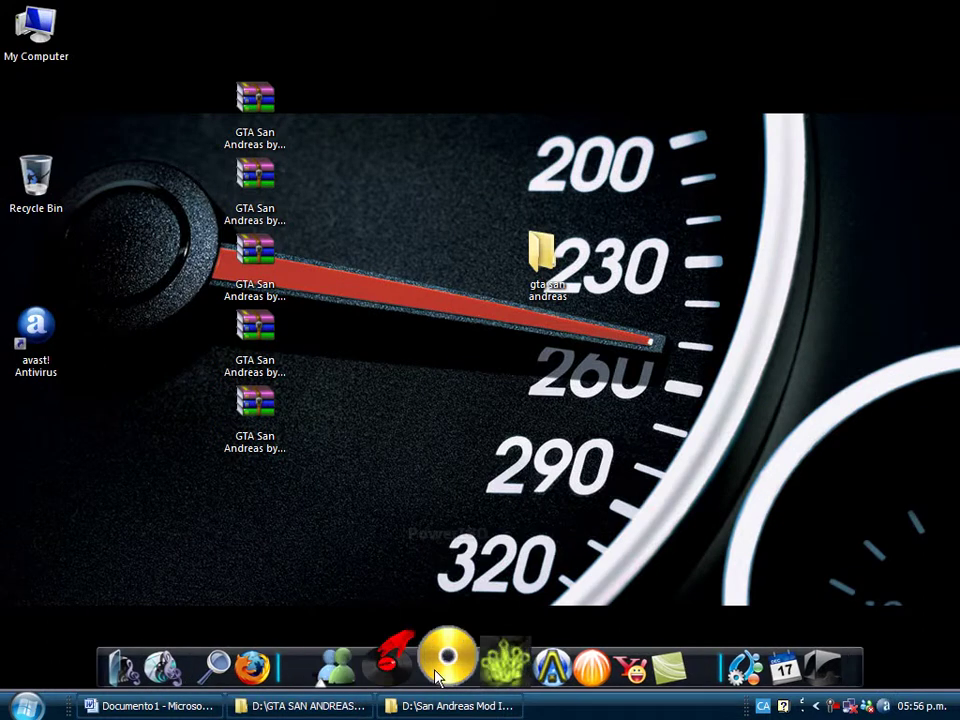
Open PowerISO to view its main window and close it again
click(405, 640)
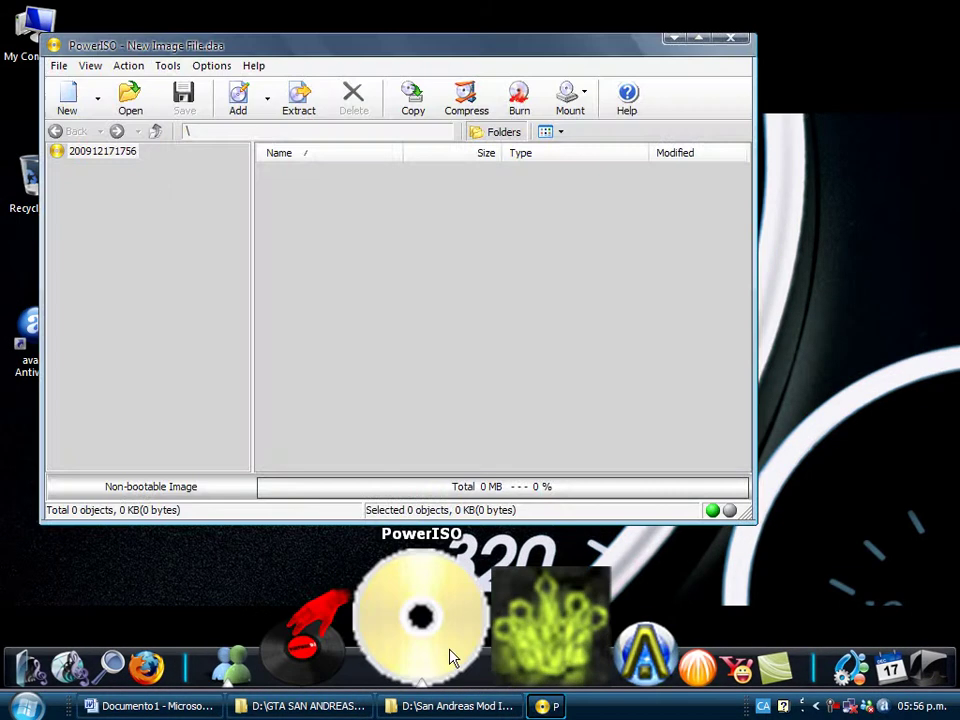
click(516, 95)
click(581, 40)
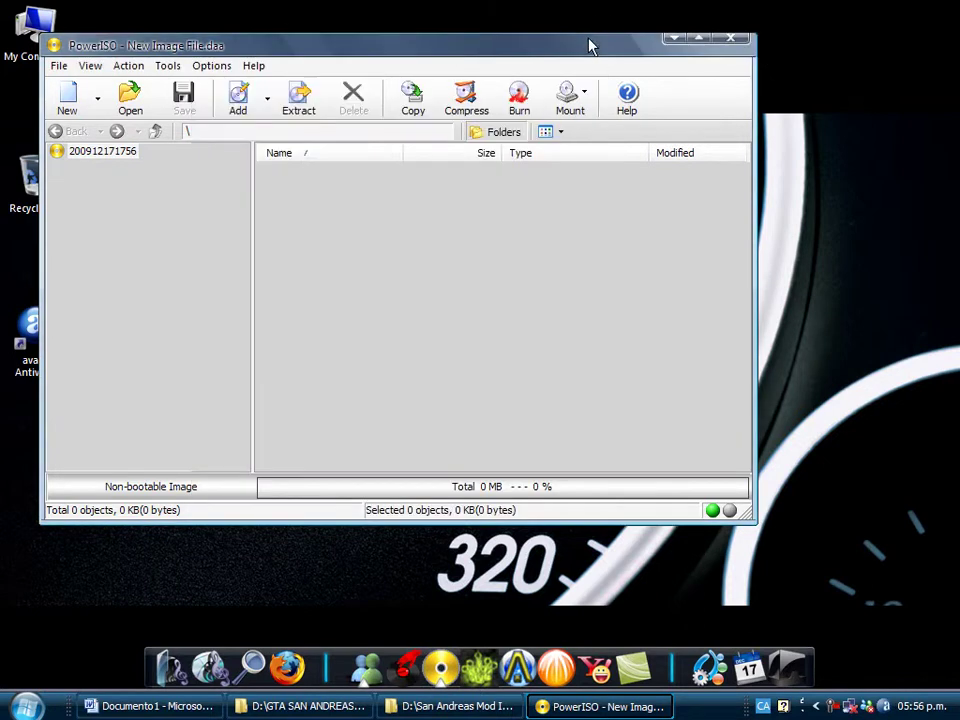
click(730, 40)
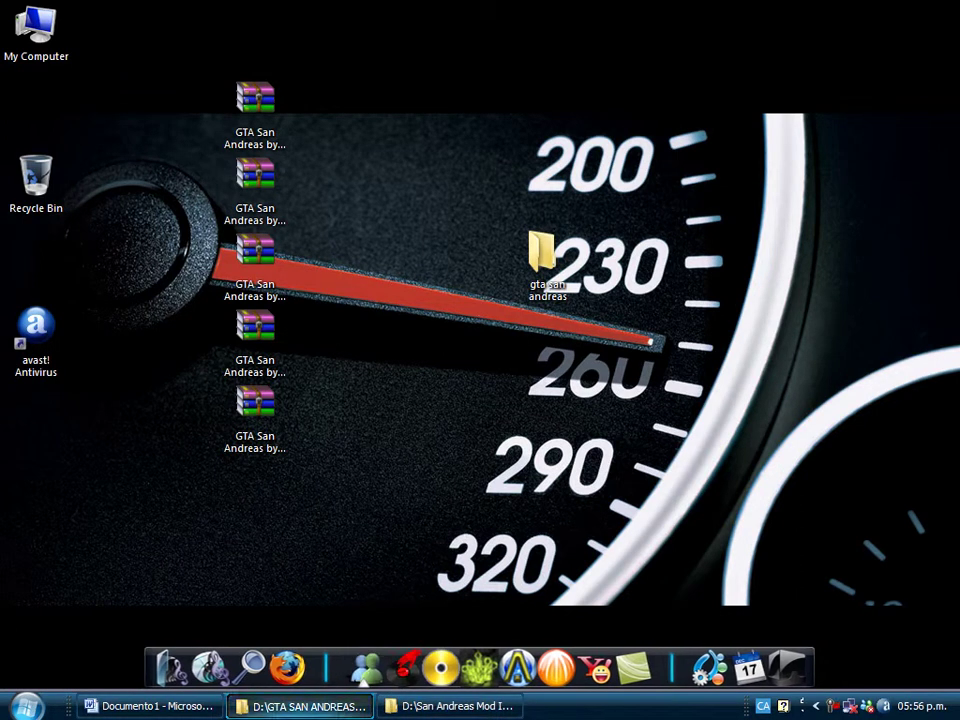
Start the game with gta_sa.exe from the GTA san andreas folder and quit it from the main menu
click(470, 706)
click(470, 706)
click(310, 706)
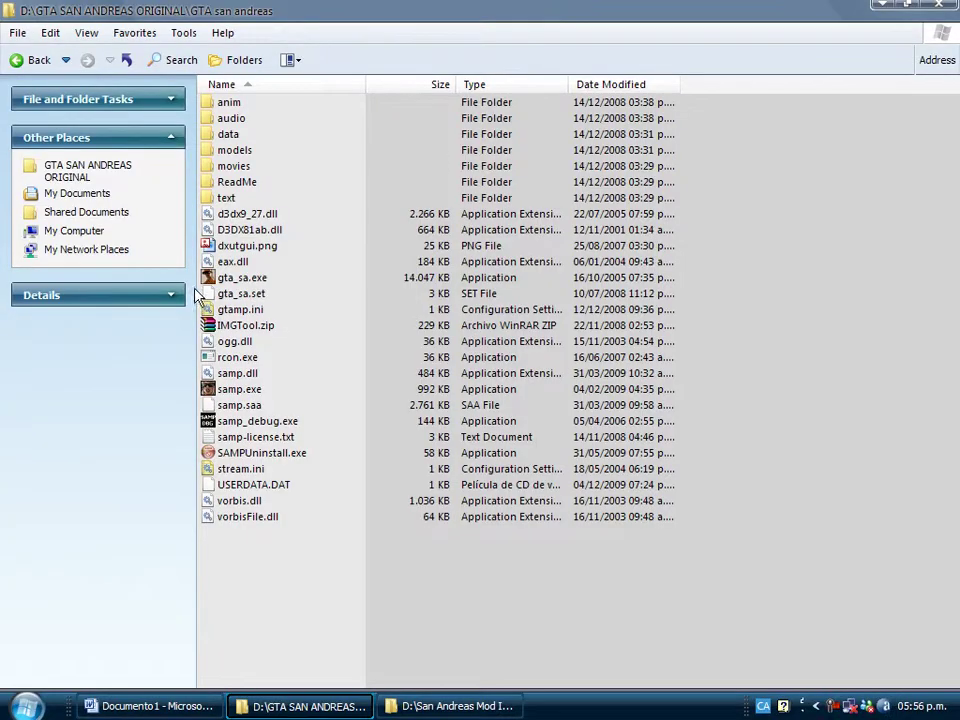
click(240, 279)
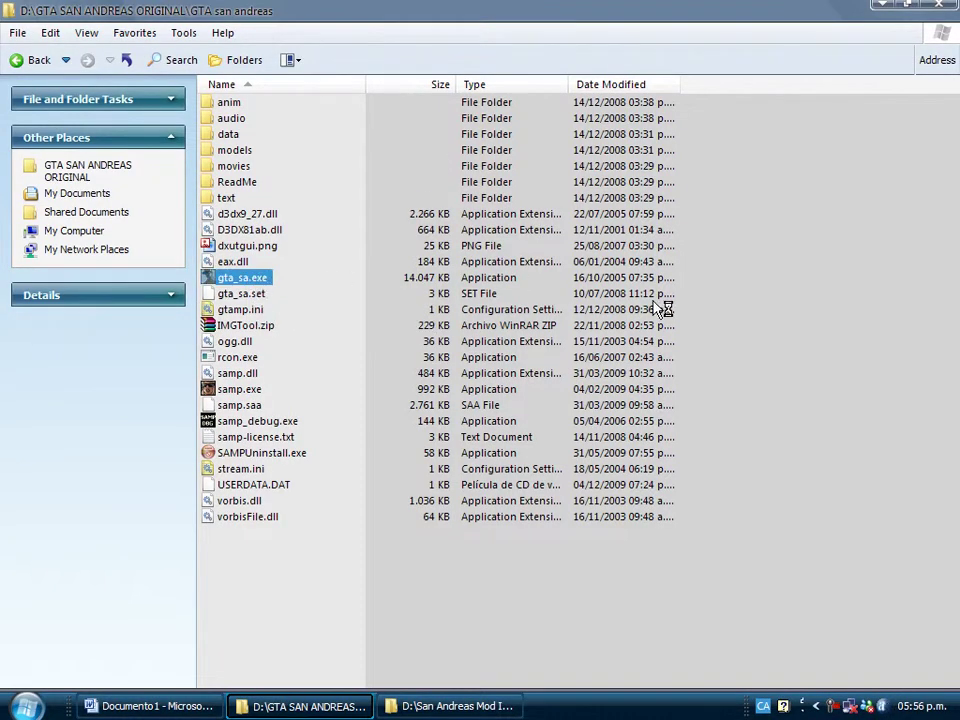
key(Return)
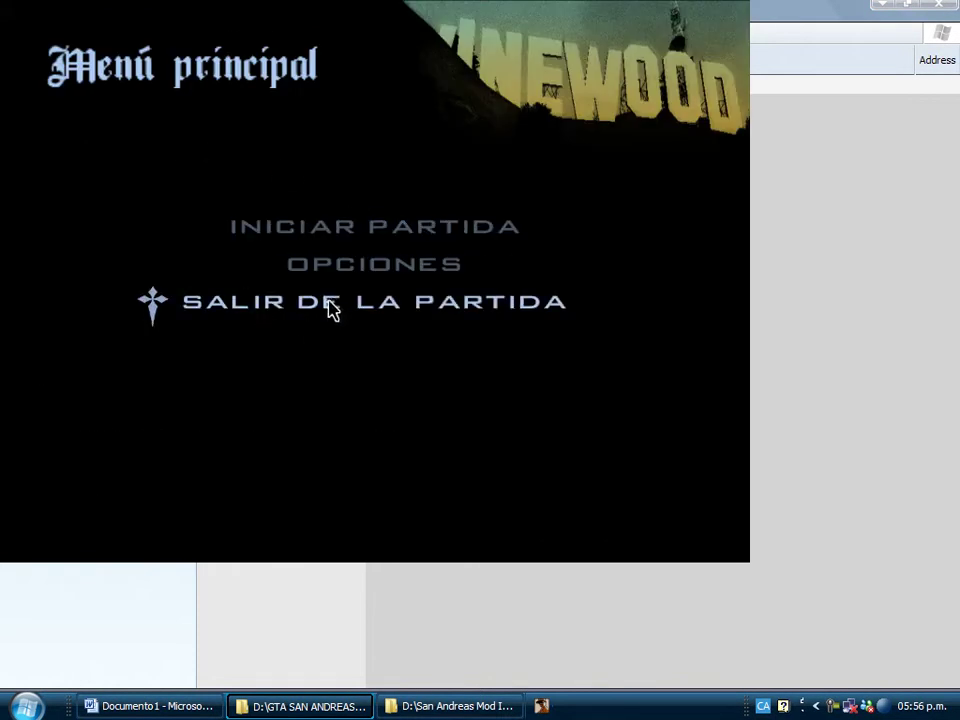
click(336, 306)
click(348, 308)
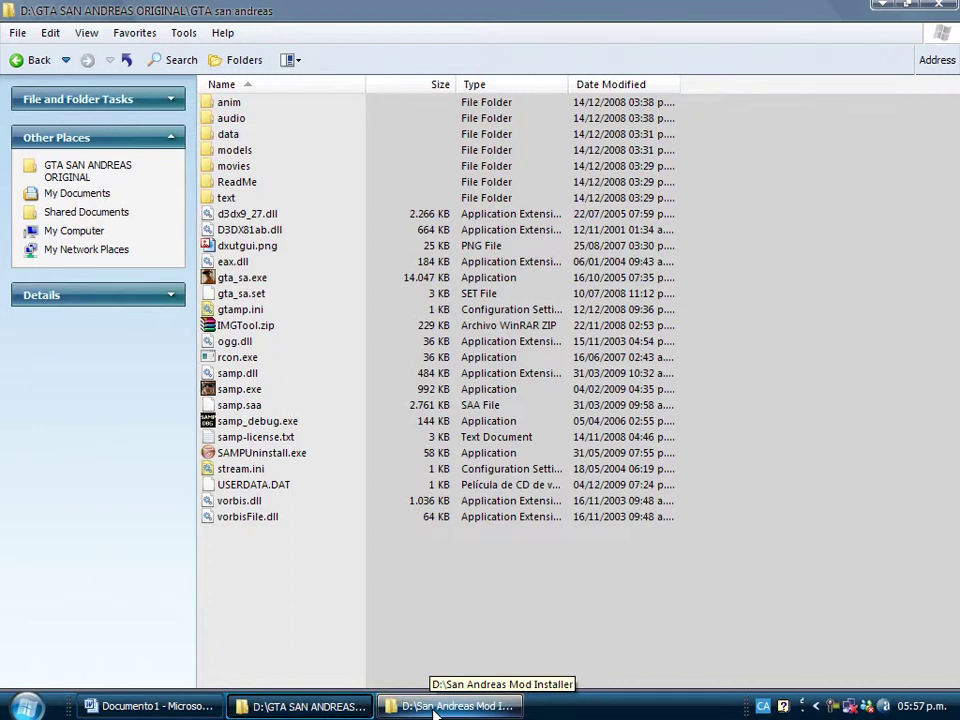
Minimise the game folder window and move the desktop folder gta san andreas closer to the RAR files, refreshing the desktop
click(293, 707)
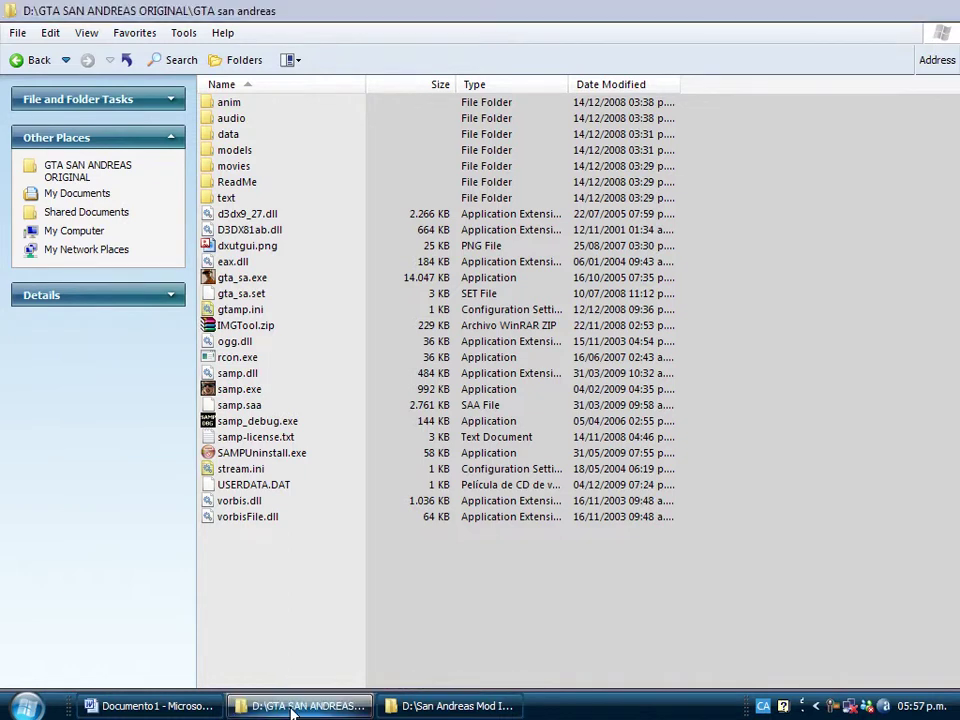
right_click(347, 260)
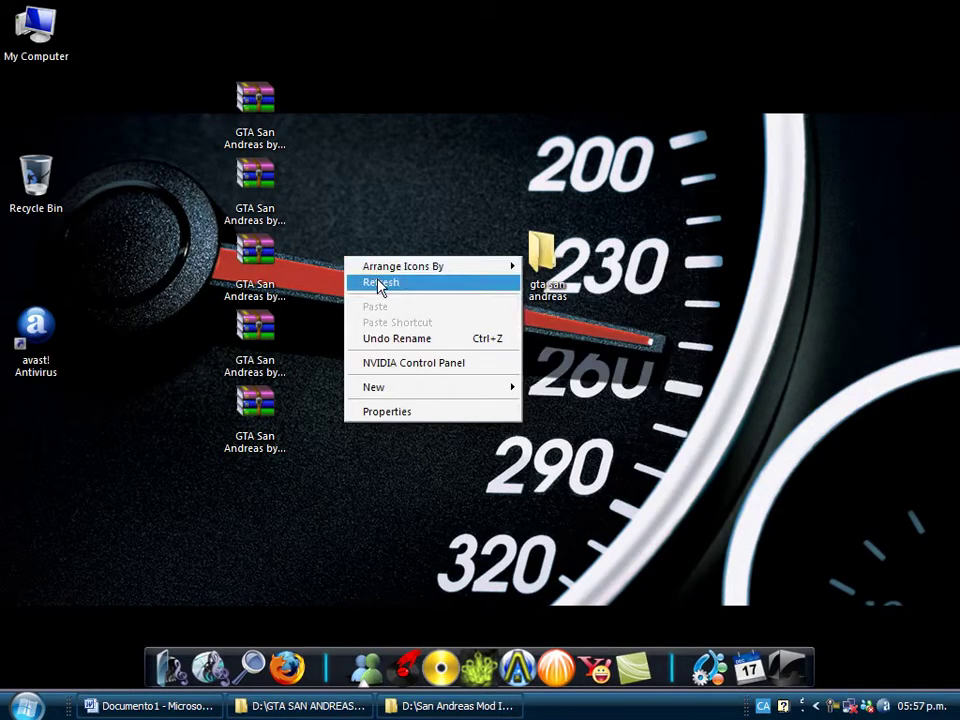
click(381, 284)
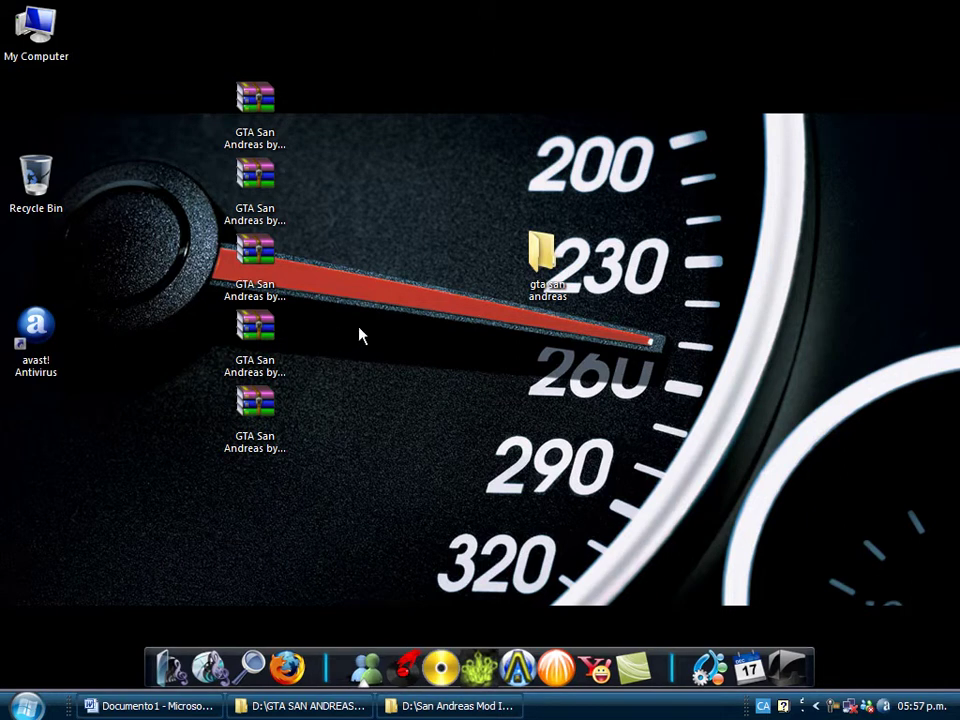
right_click(407, 354)
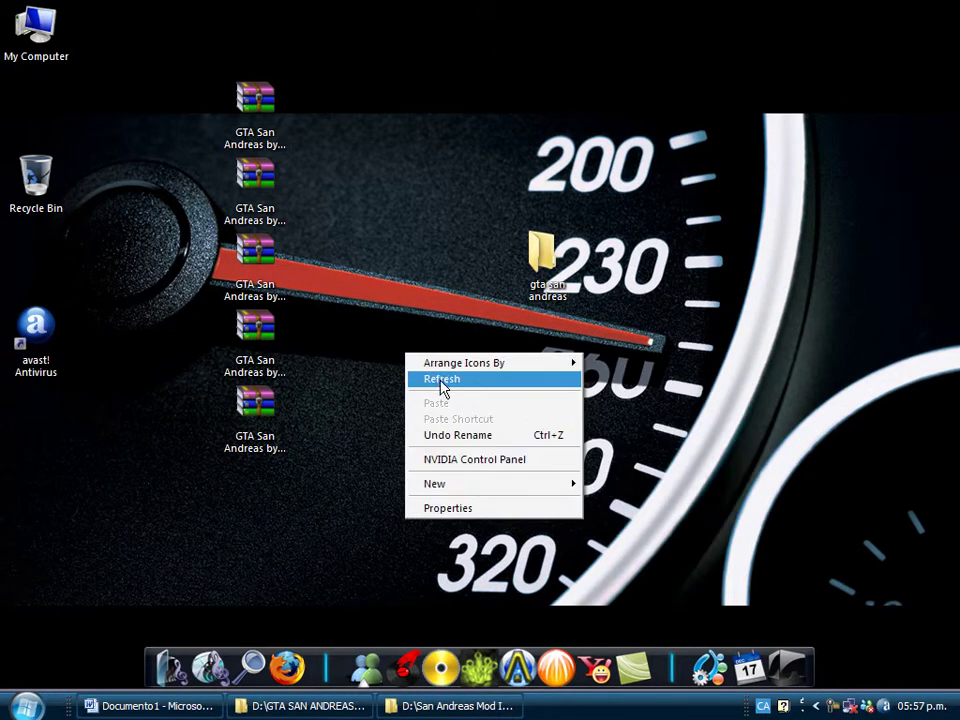
click(437, 382)
click(540, 250)
drag(539, 242, 398, 194)
right_click(464, 205)
click(486, 236)
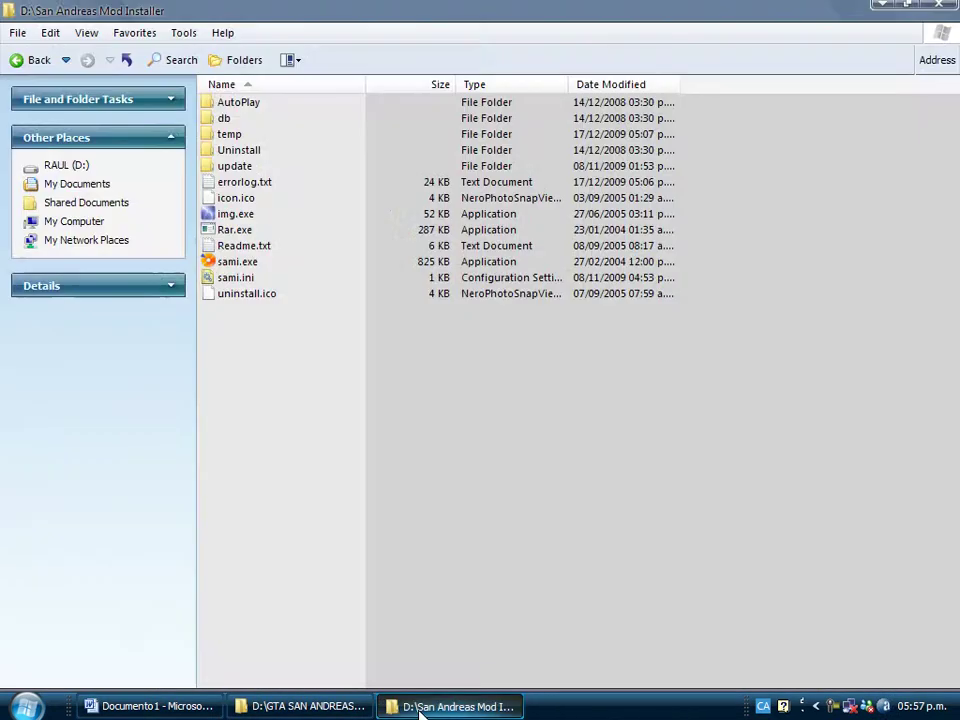
Open the Modds folder on drive D to examine its RAR and ZIP mod archives, and minimise the window
click(422, 706)
click(422, 706)
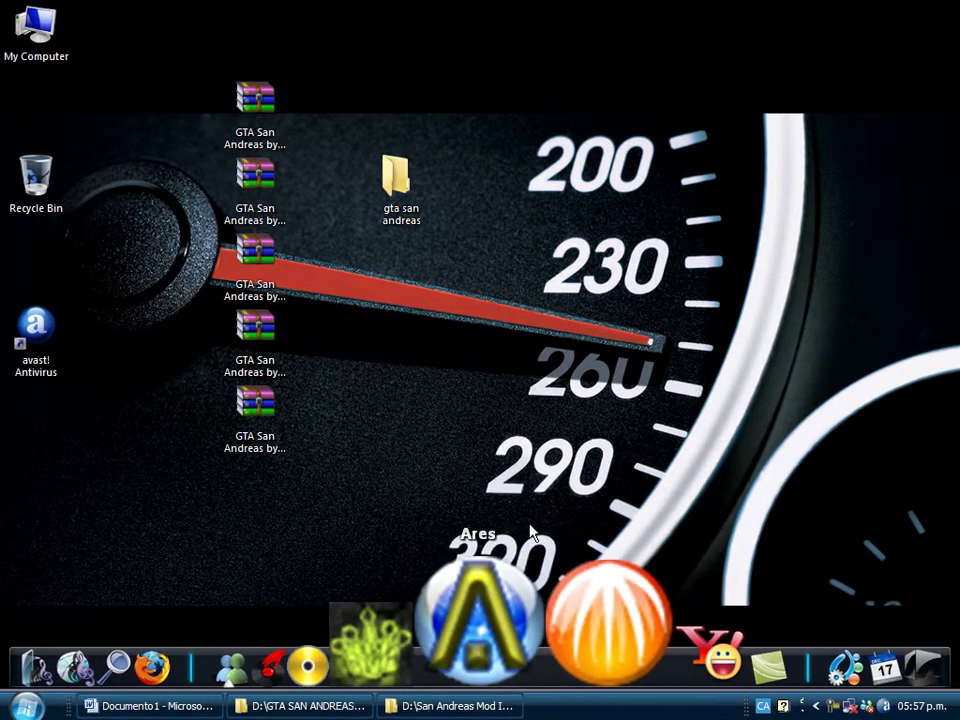
click(26, 706)
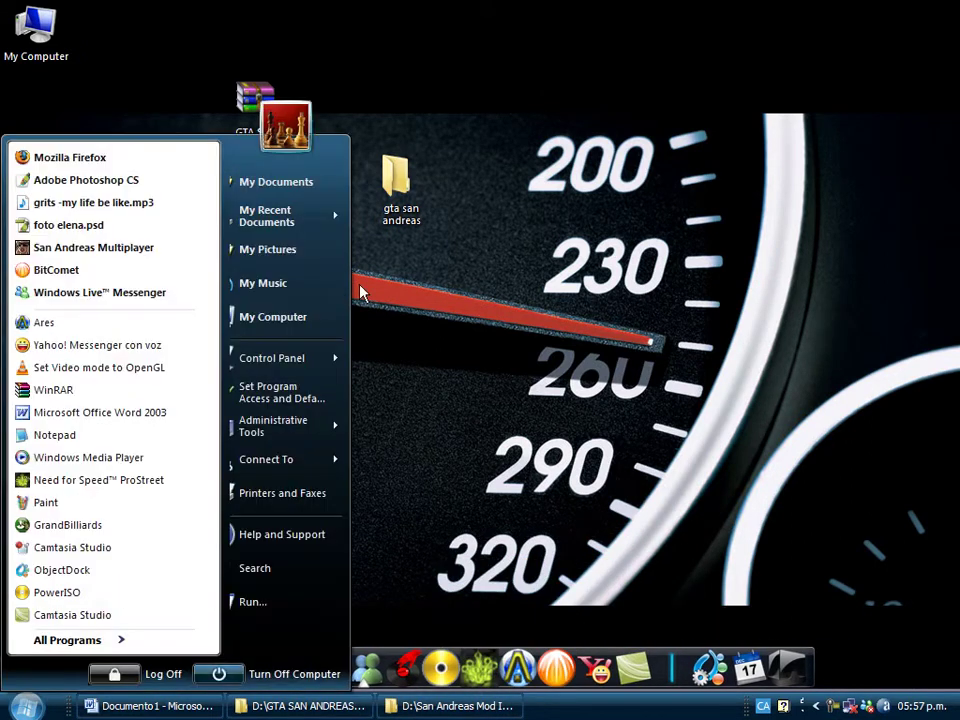
click(311, 318)
double_click(499, 176)
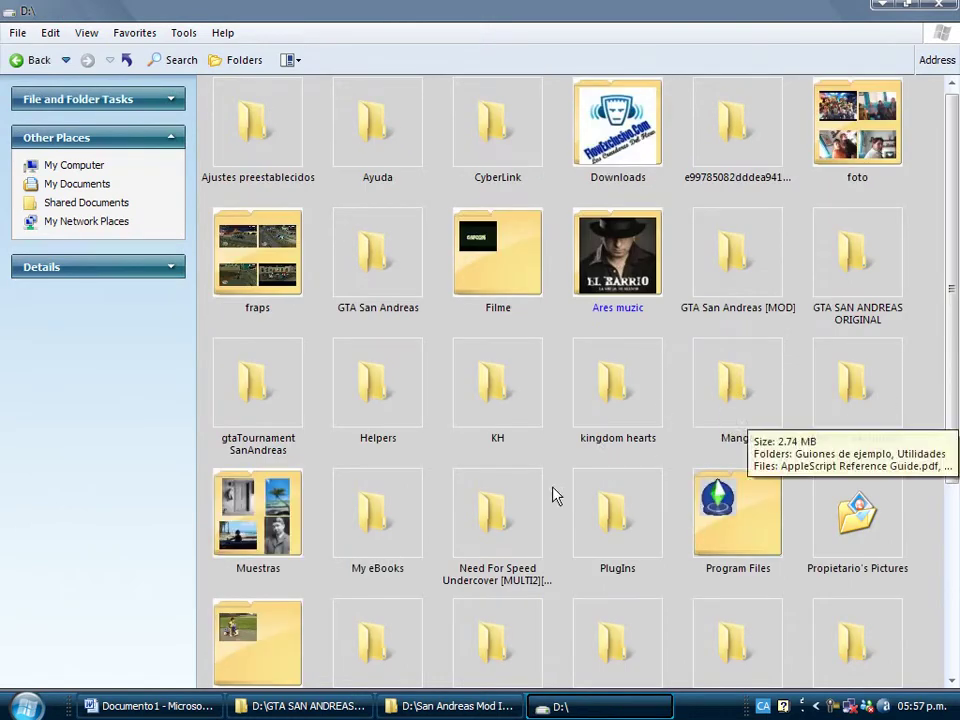
scroll(536, 549, down, 3)
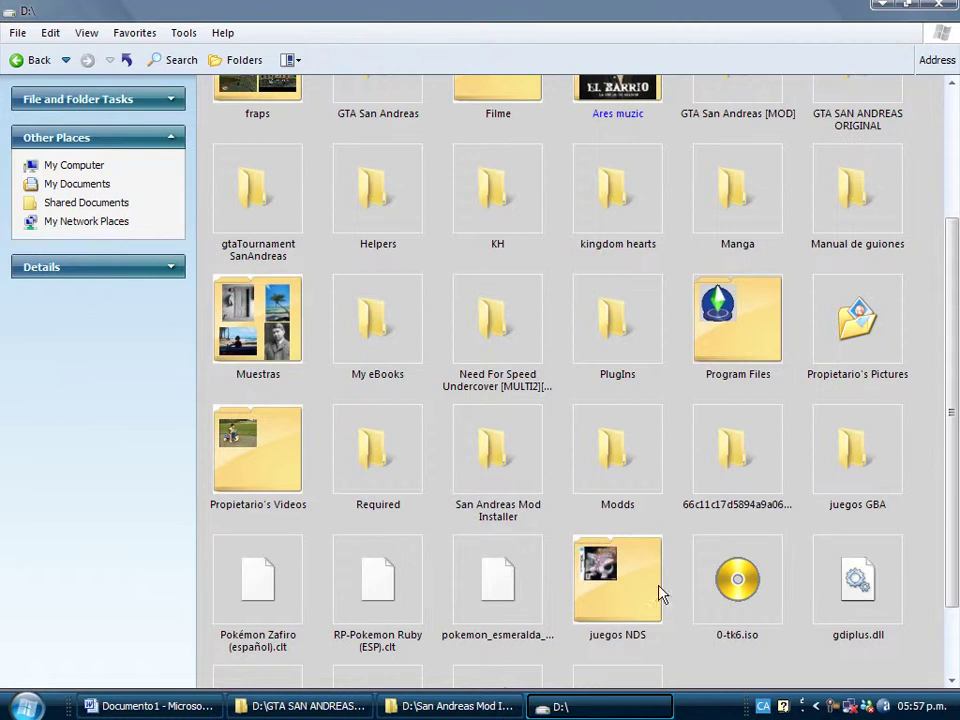
double_click(650, 452)
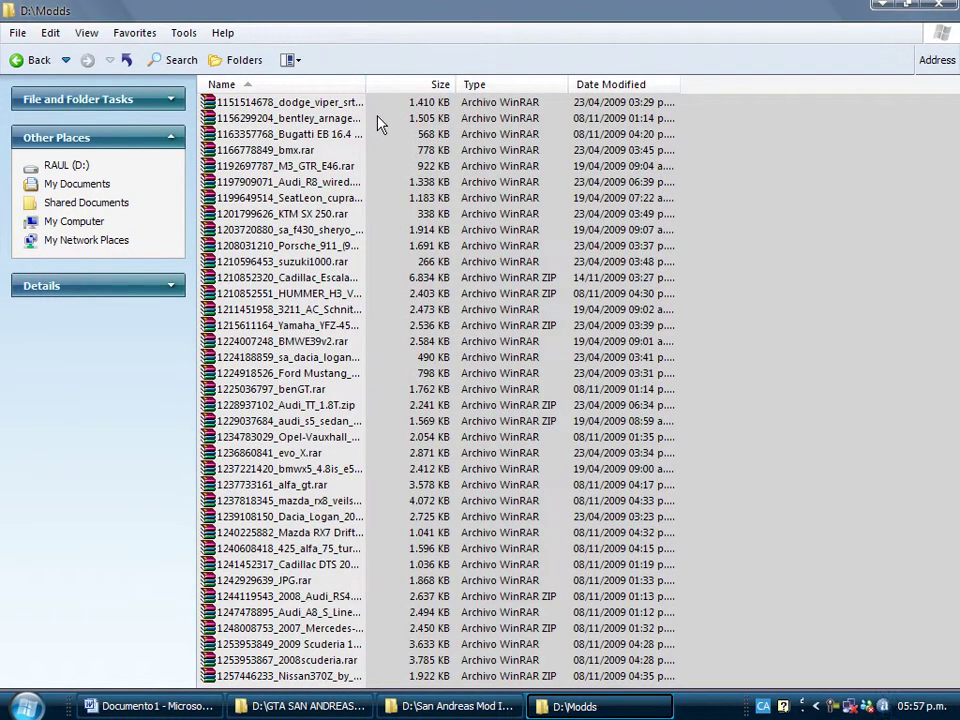
drag(387, 96, 165, 684)
drag(240, 660, 435, 343)
click(388, 133)
click(884, 6)
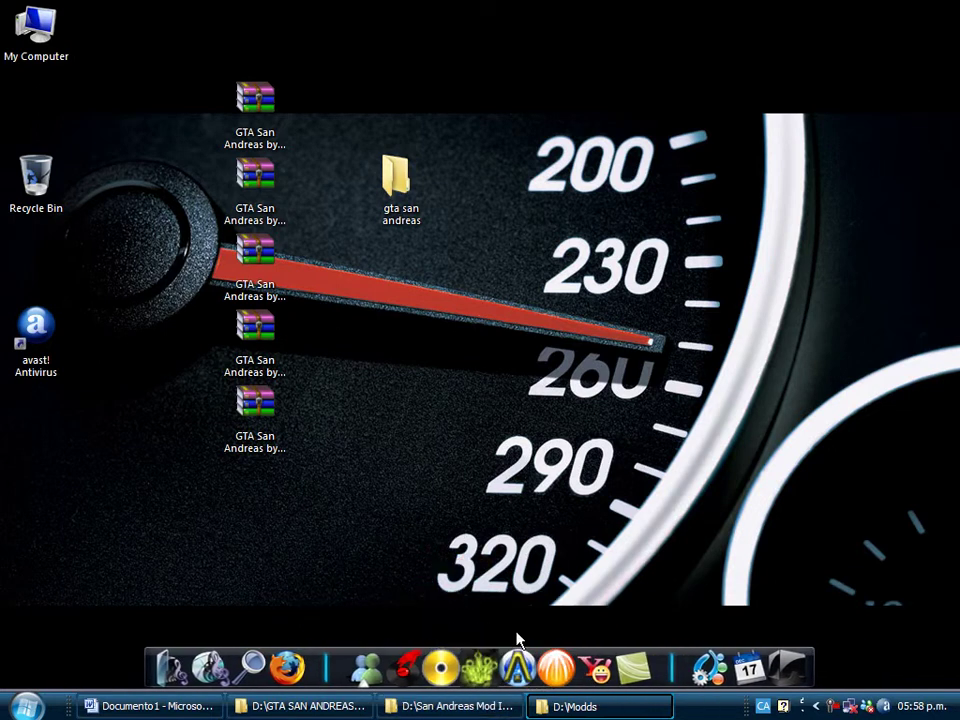
View the files in the D:\San Andreas Mod Installer folder, minimise its window and refresh the desktop
click(490, 709)
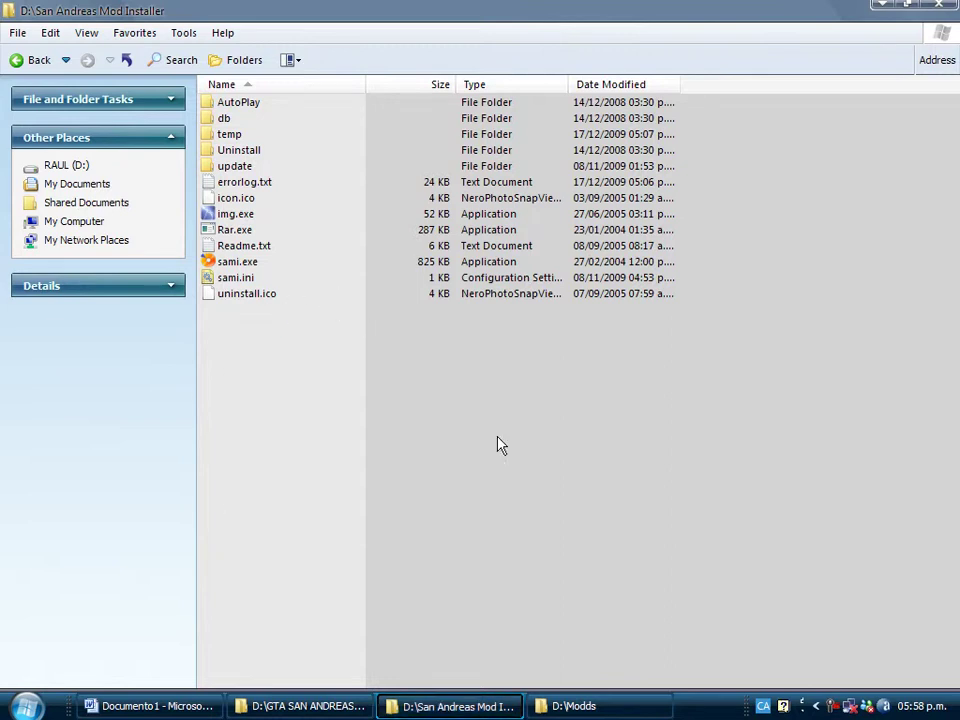
click(453, 710)
right_click(435, 293)
click(460, 318)
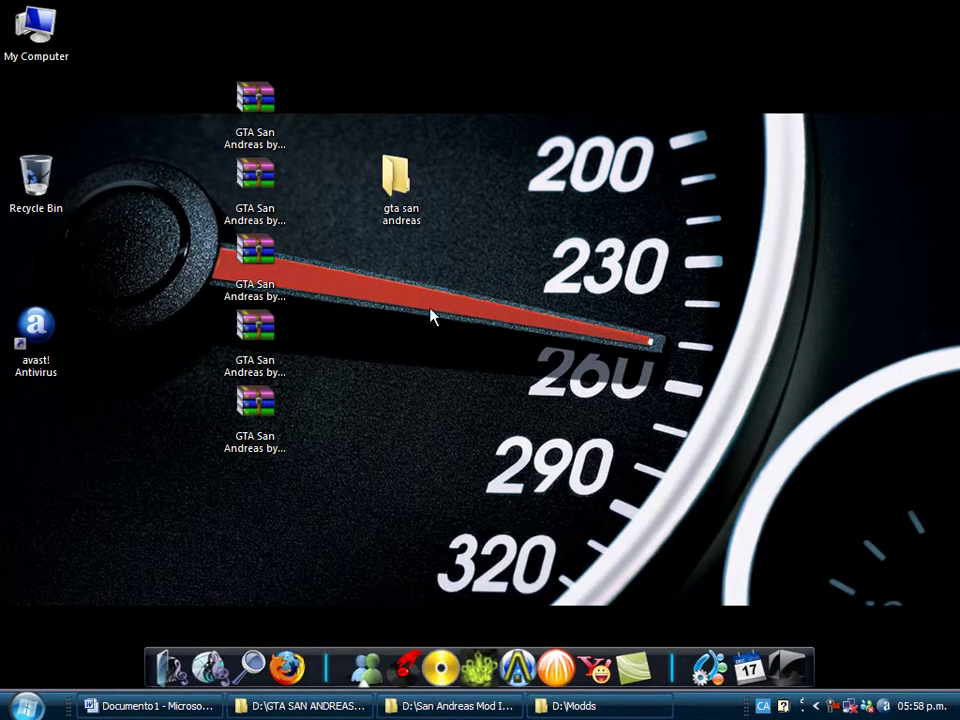
Go back to the root of drive D, locate the GTA San Andreas [MOD] and GTA SAN ANDREAS ORIGINAL folders, and minimise the window
click(290, 706)
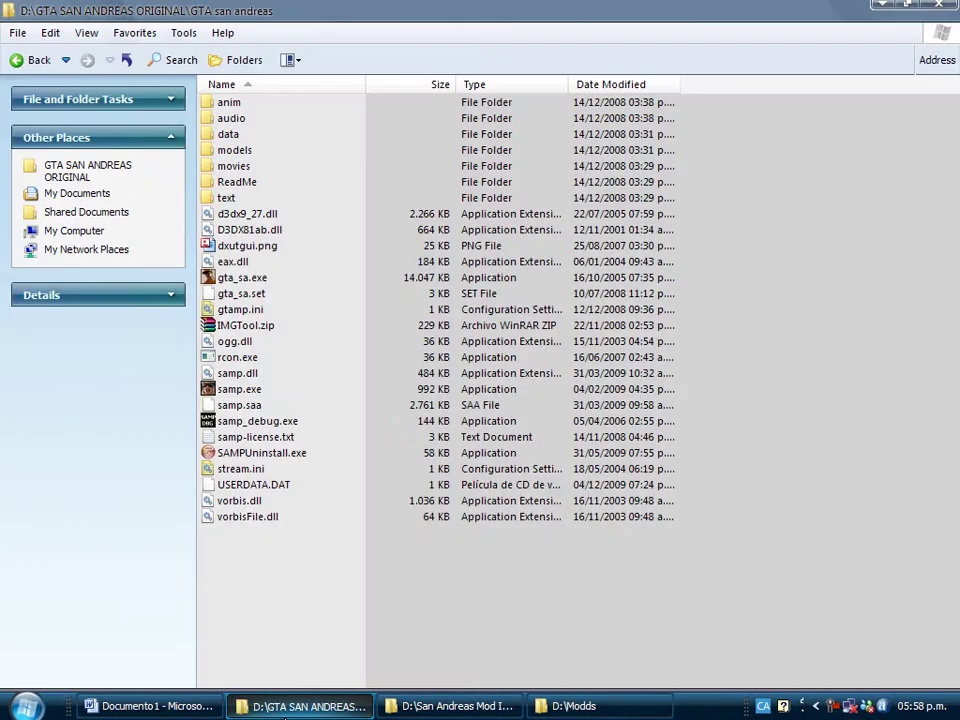
click(33, 61)
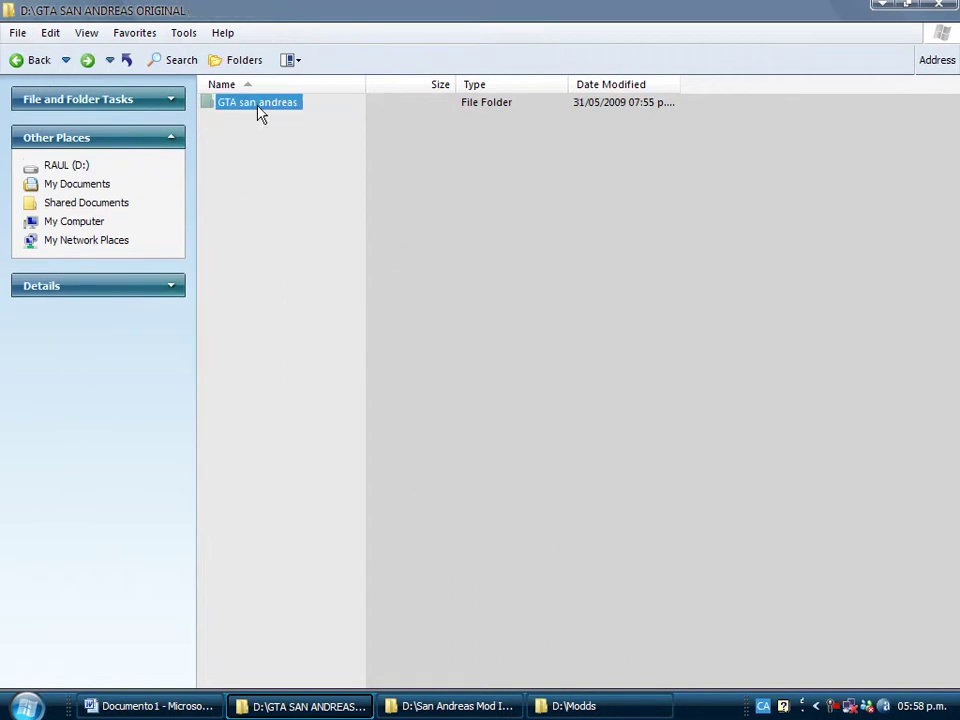
click(34, 60)
click(724, 272)
click(872, 282)
click(736, 278)
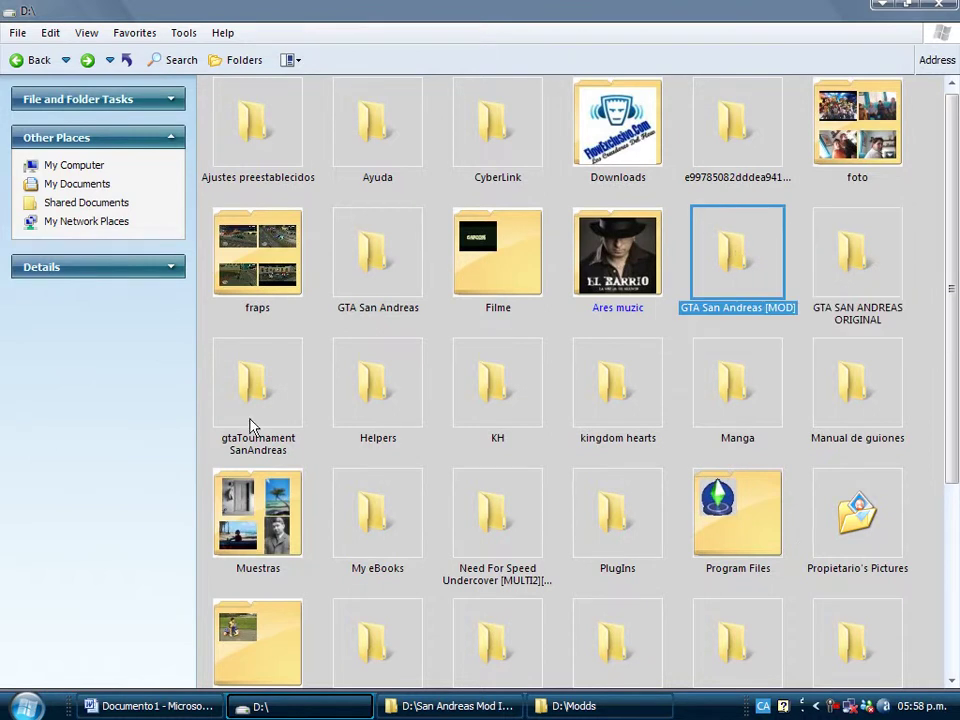
key(Right)
key(Right)
click(445, 706)
click(285, 712)
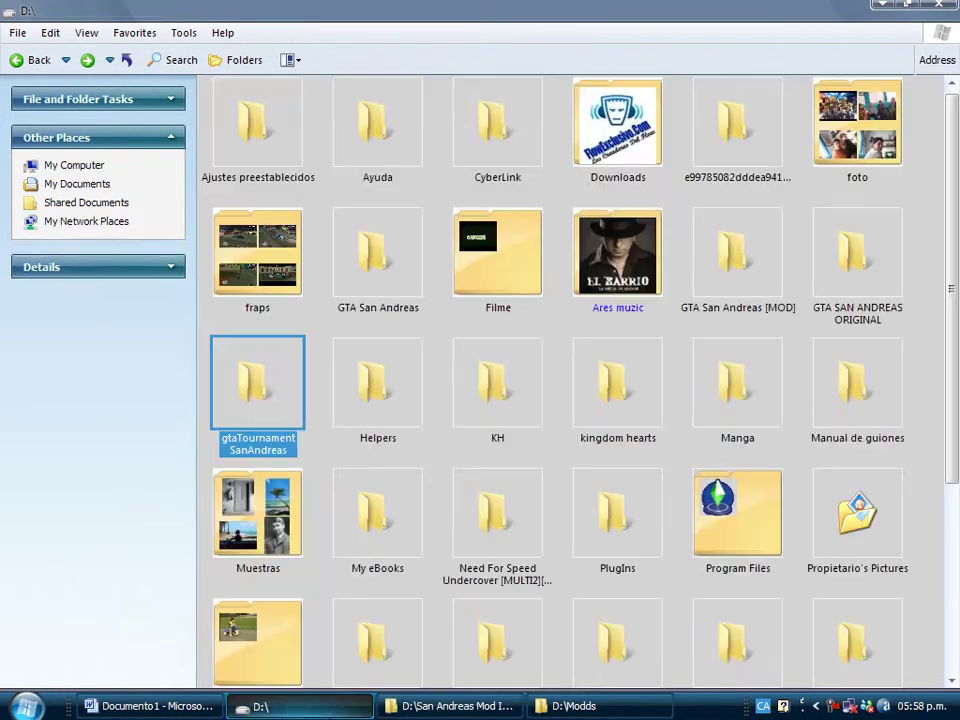
click(285, 712)
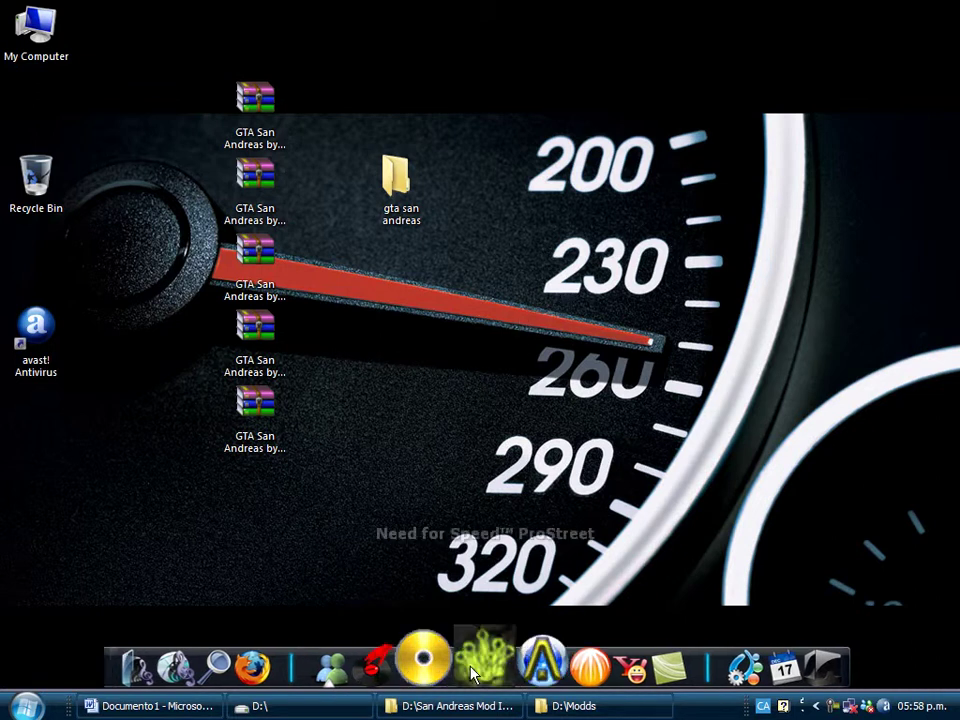
Launch San Andreas Mod Installer by running sami.exe from its folder and reposition the program window
click(470, 707)
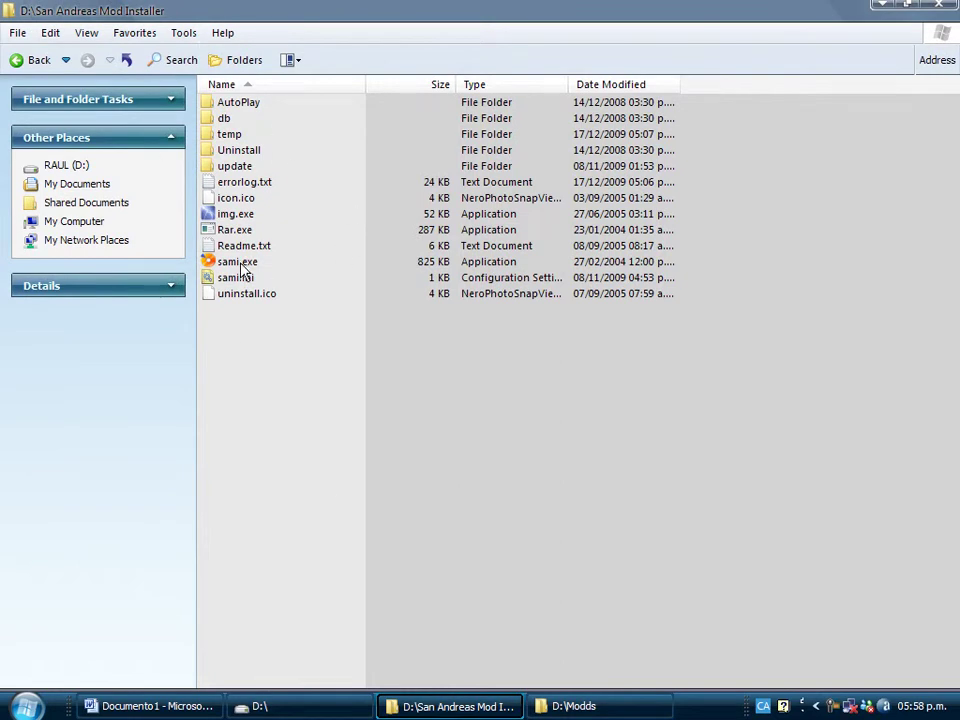
mouse_move(242, 268)
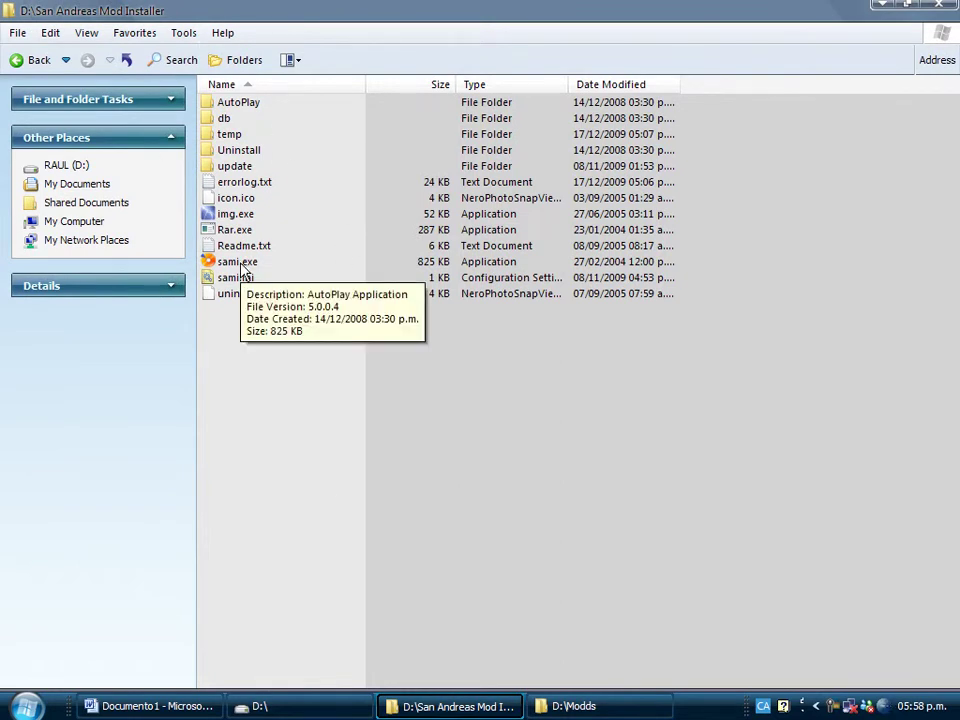
double_click(242, 270)
click(475, 378)
mouse_move(449, 154)
mouse_down()
mouse_move(827, 163)
mouse_move(413, 108)
mouse_move(456, 141)
mouse_up()
drag(321, 146, 293, 136)
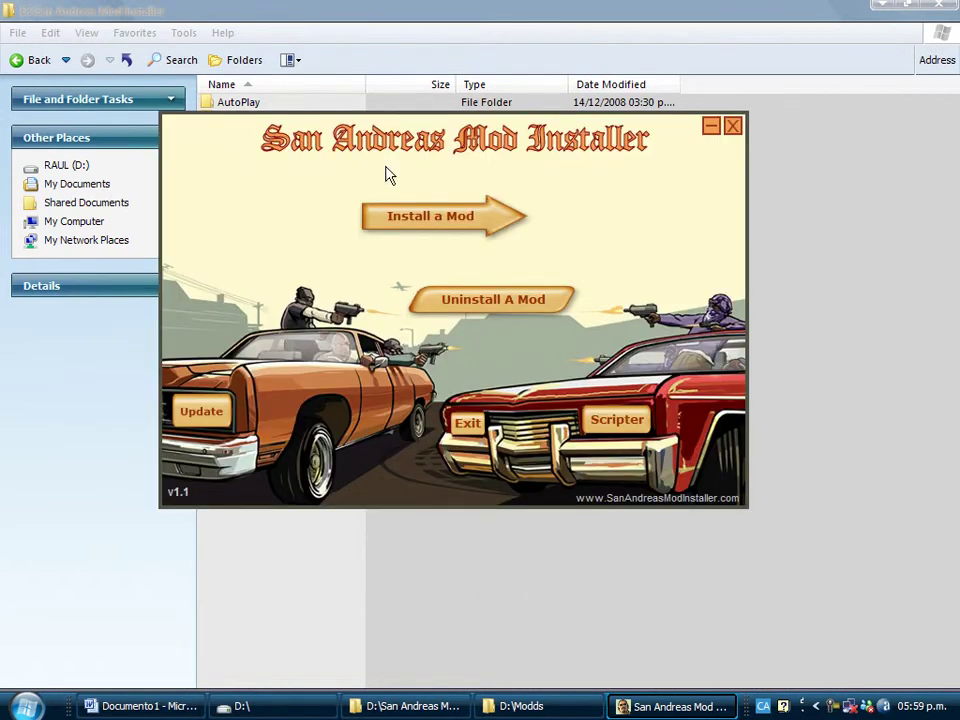
Check the mod installer for updates, return to its main screen and move its window aside
click(211, 416)
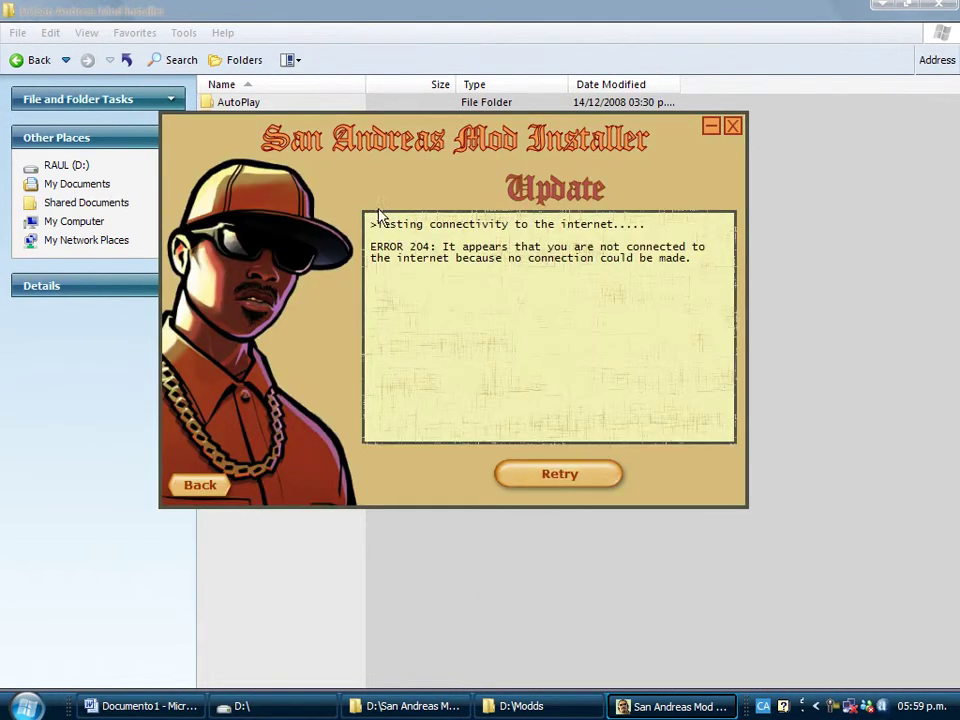
click(197, 487)
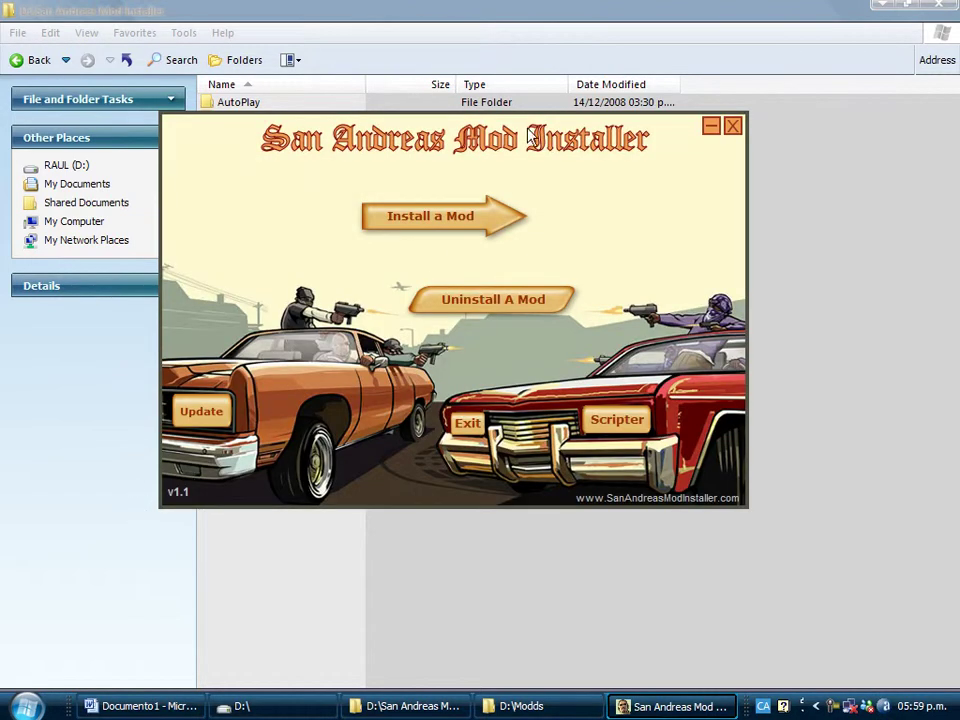
drag(625, 145, 786, 146)
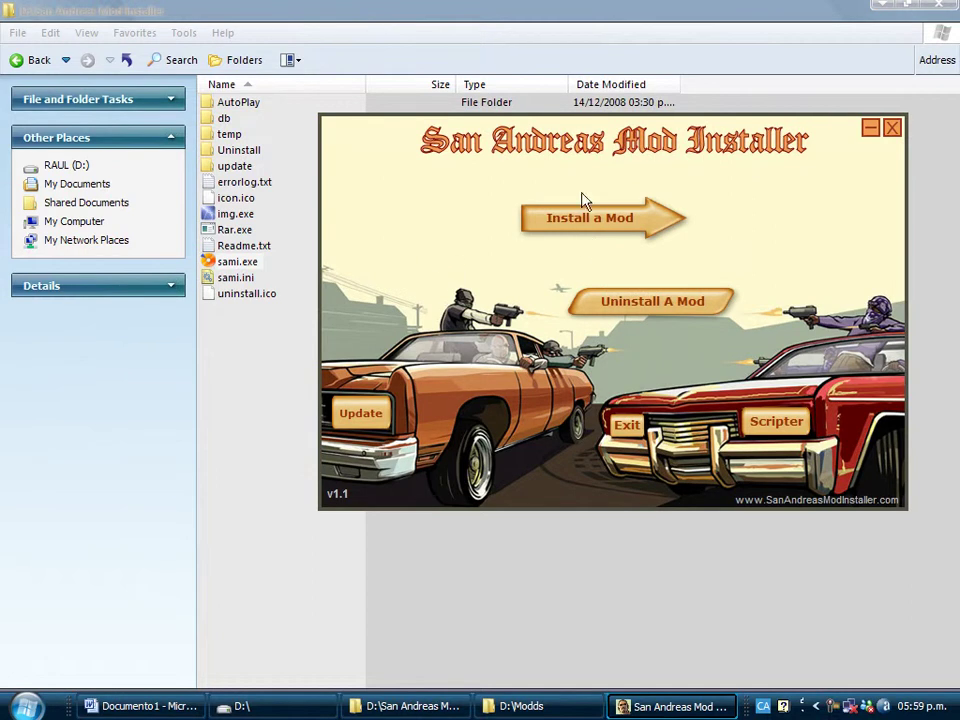
drag(607, 156, 568, 167)
View the Install a Mod page and its San Andreas directory browser, and close the installer and its folder window
click(555, 245)
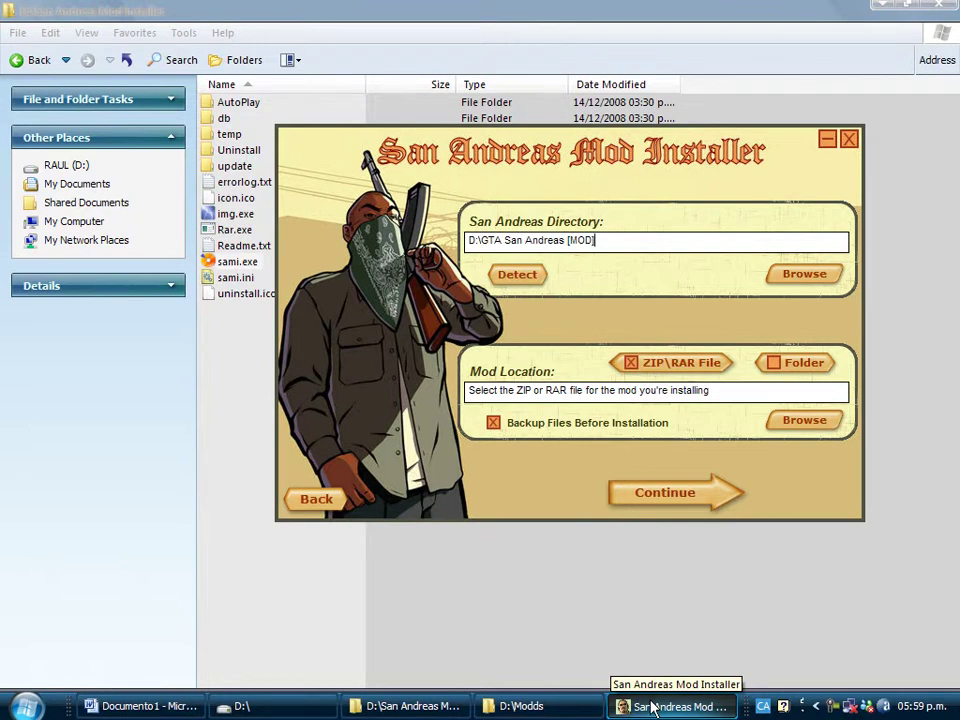
click(806, 277)
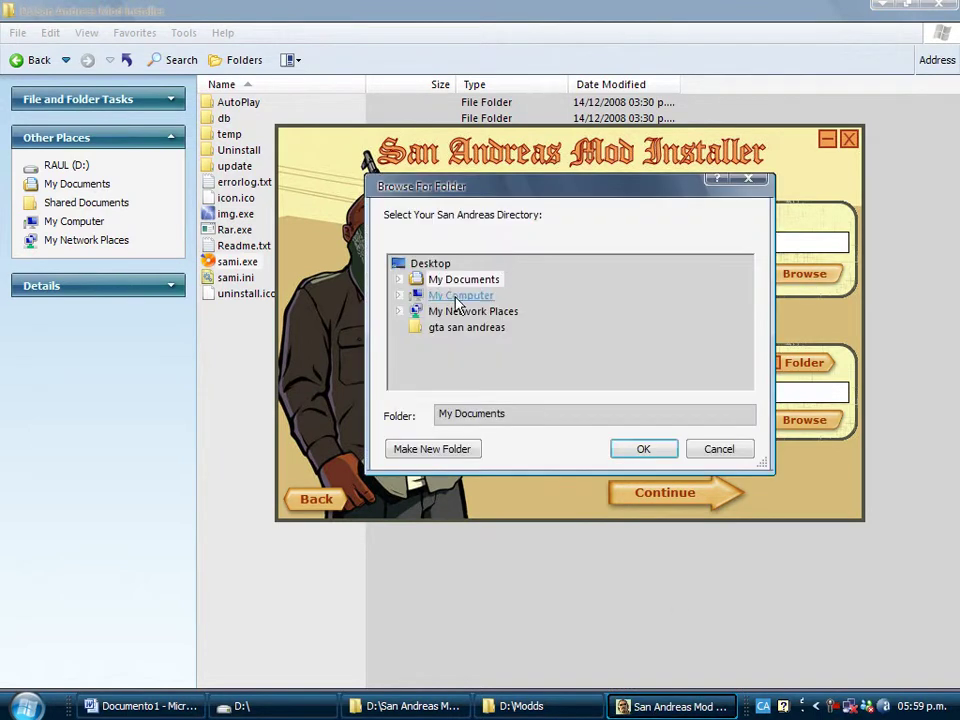
click(748, 178)
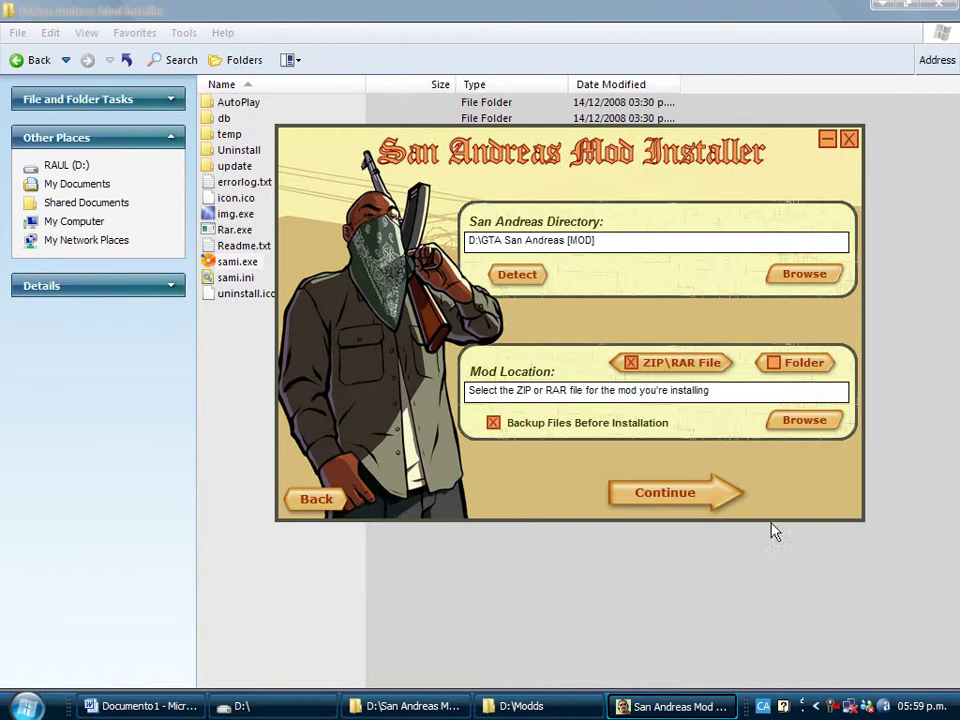
click(849, 142)
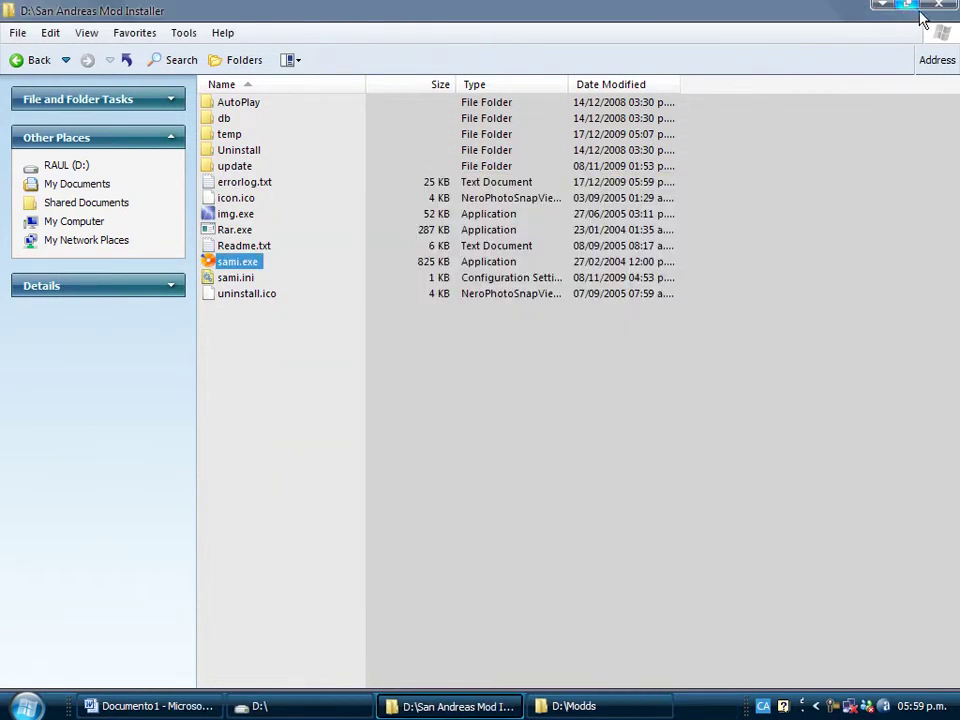
click(935, 10)
right_click(446, 286)
click(488, 312)
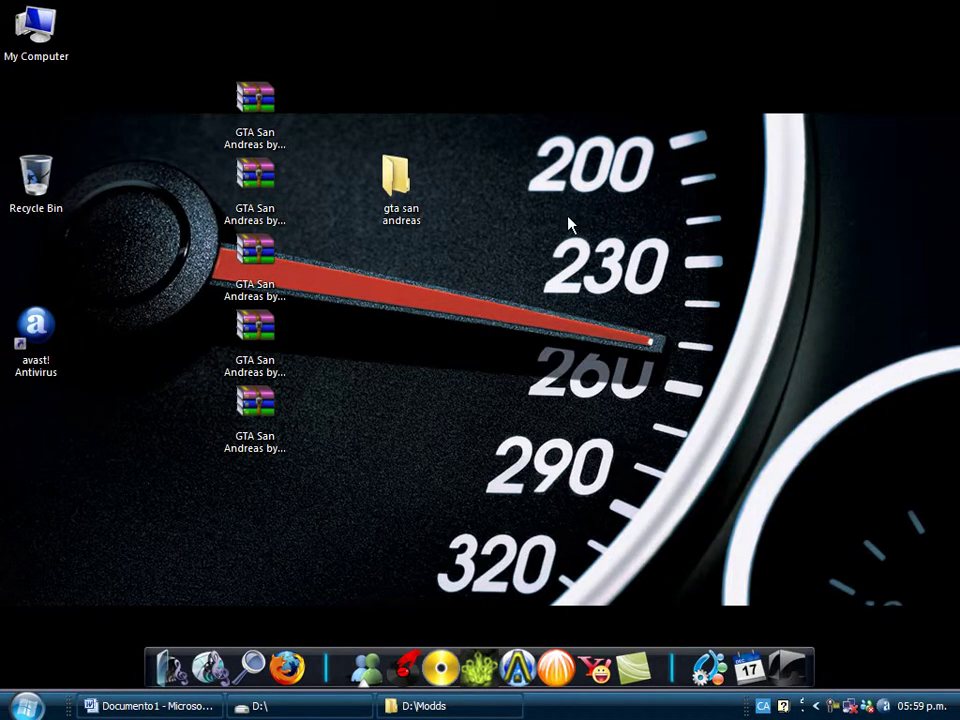
right_click(458, 437)
click(488, 454)
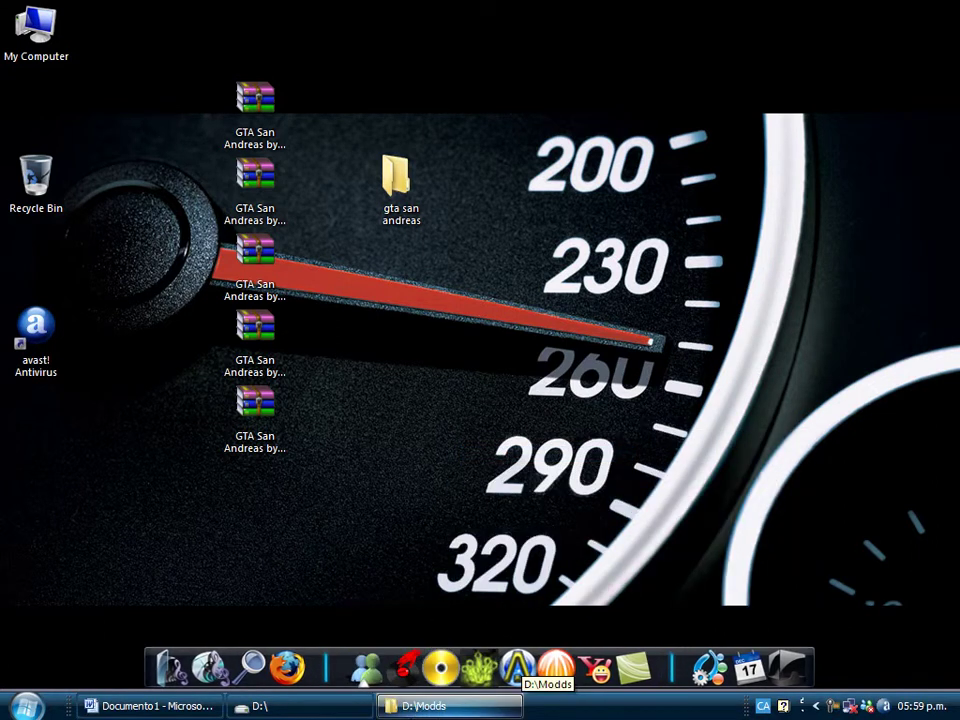
Examine the vehicle backup folders in D:\GTA San Andreas [MOD]\Backups and minimise the window
click(255, 706)
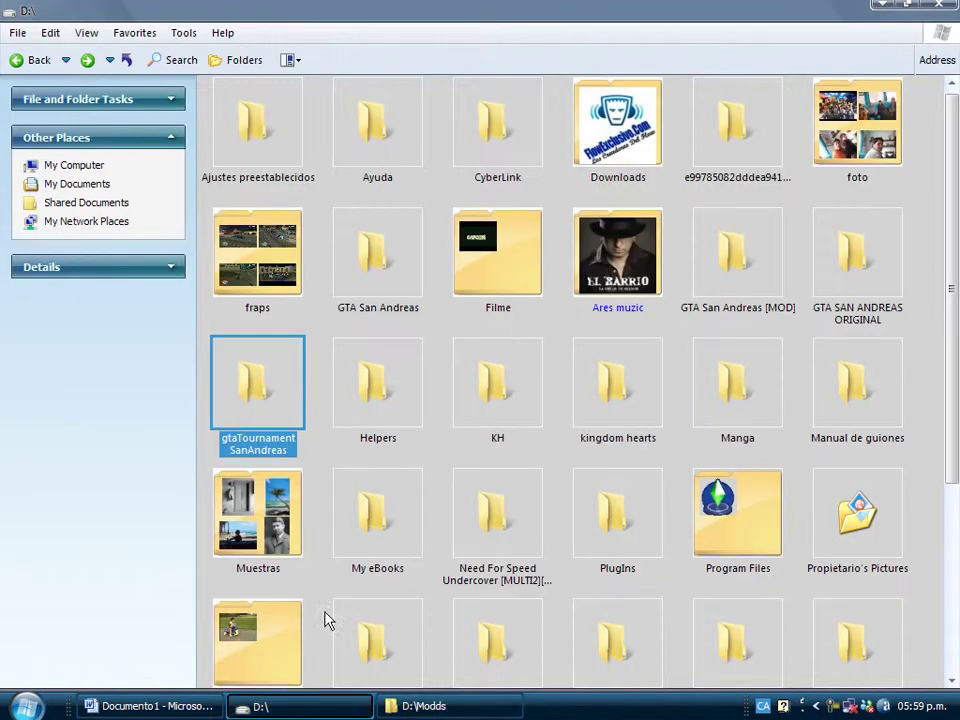
double_click(743, 289)
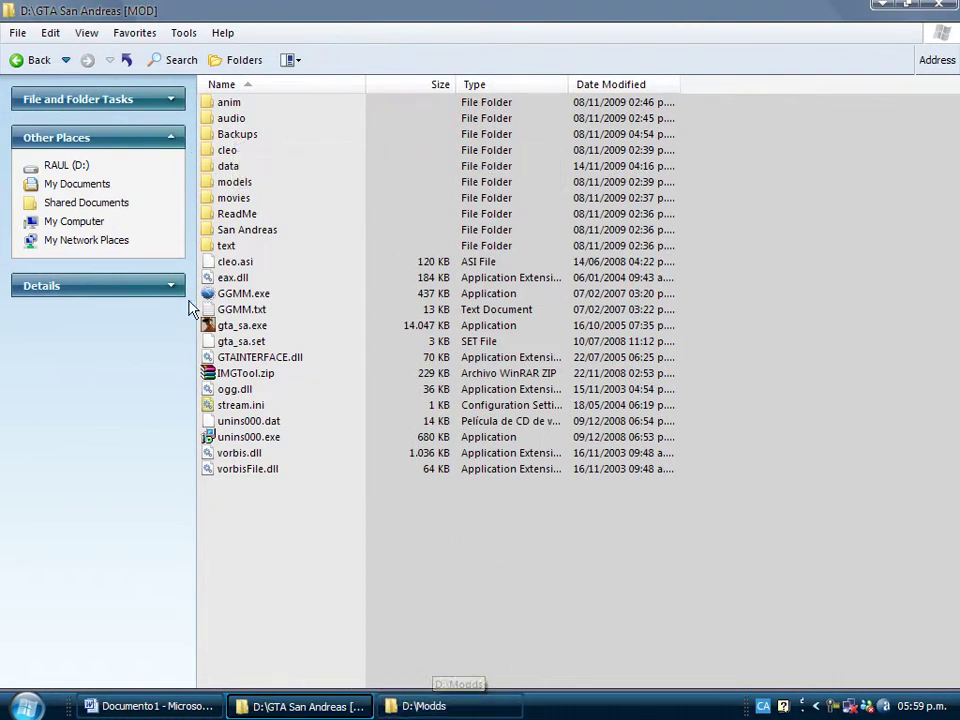
double_click(249, 135)
drag(313, 613, 233, 123)
click(345, 176)
drag(296, 104, 266, 634)
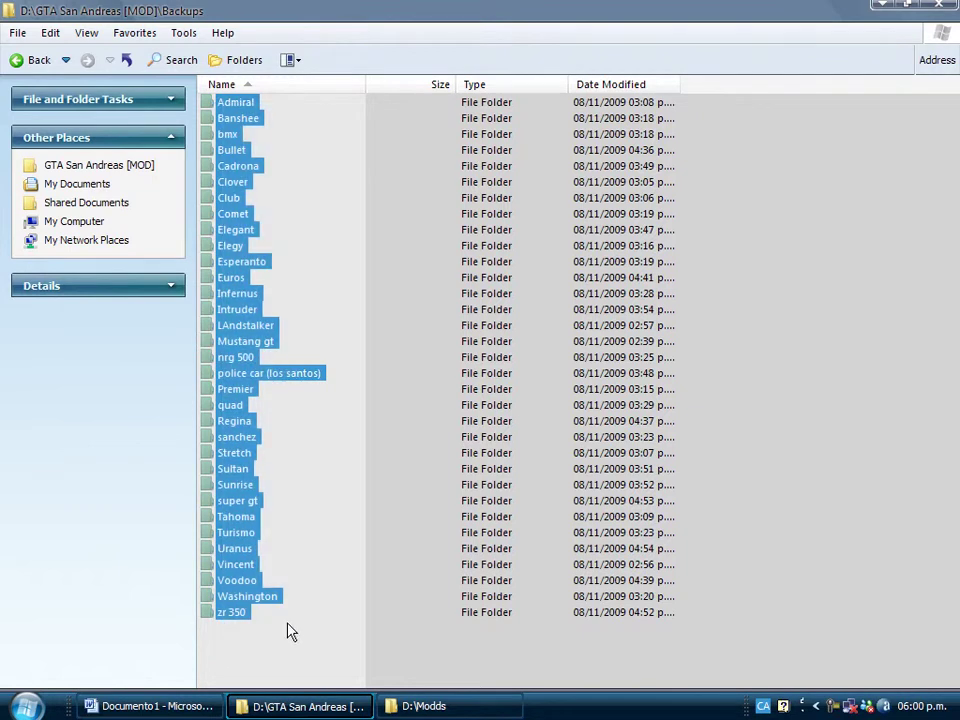
click(315, 621)
click(325, 706)
right_click(492, 310)
click(519, 334)
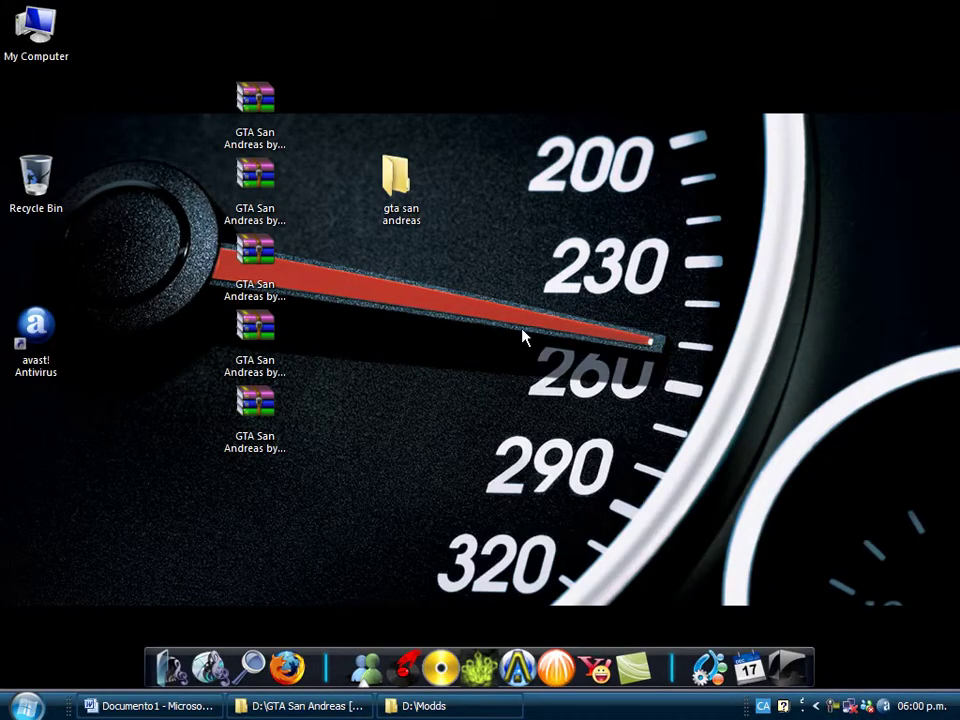
drag(487, 260, 700, 300)
right_click(347, 382)
click(364, 406)
drag(537, 120, 627, 160)
drag(498, 115, 767, 219)
click(179, 710)
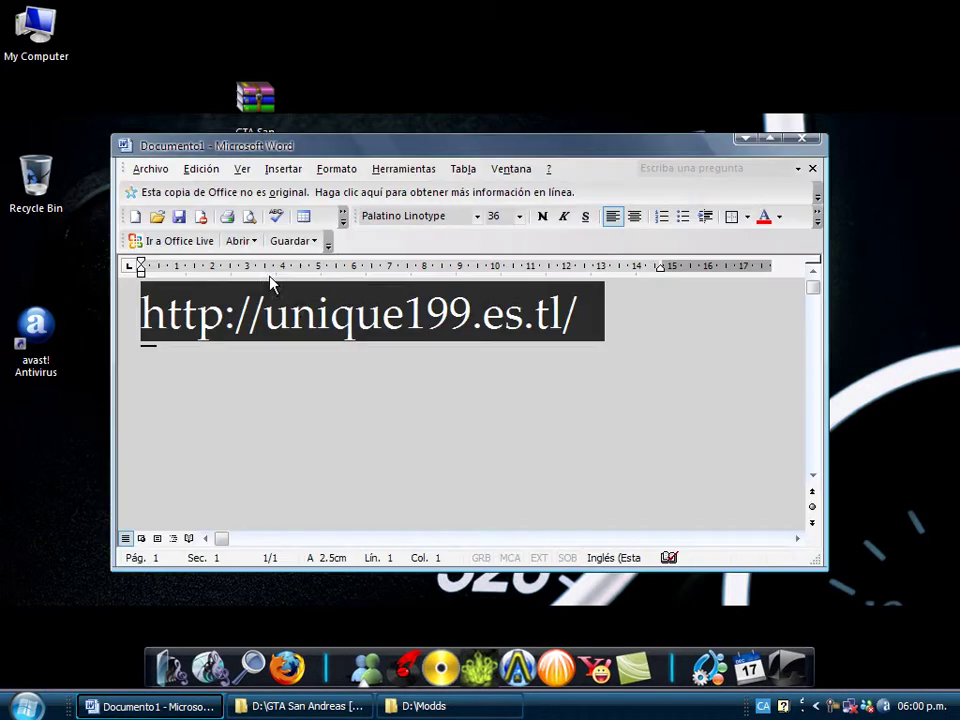